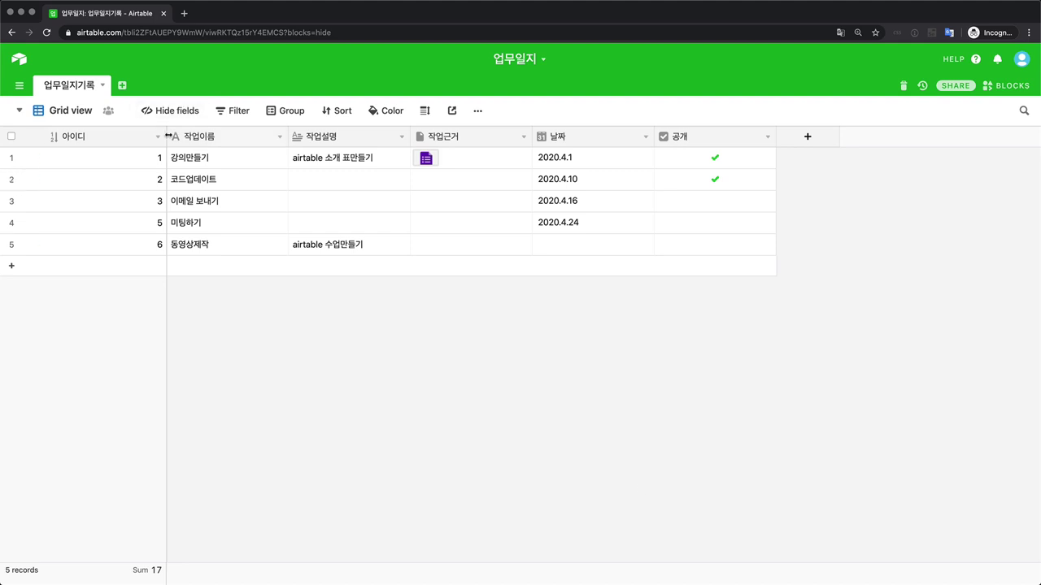
- Narrow the 아이디 column and add a new field named 작업시간 after the 공개 field
{"action": "left_click_drag", "start_coordinate": [166, 137], "coordinate": [103, 138]}
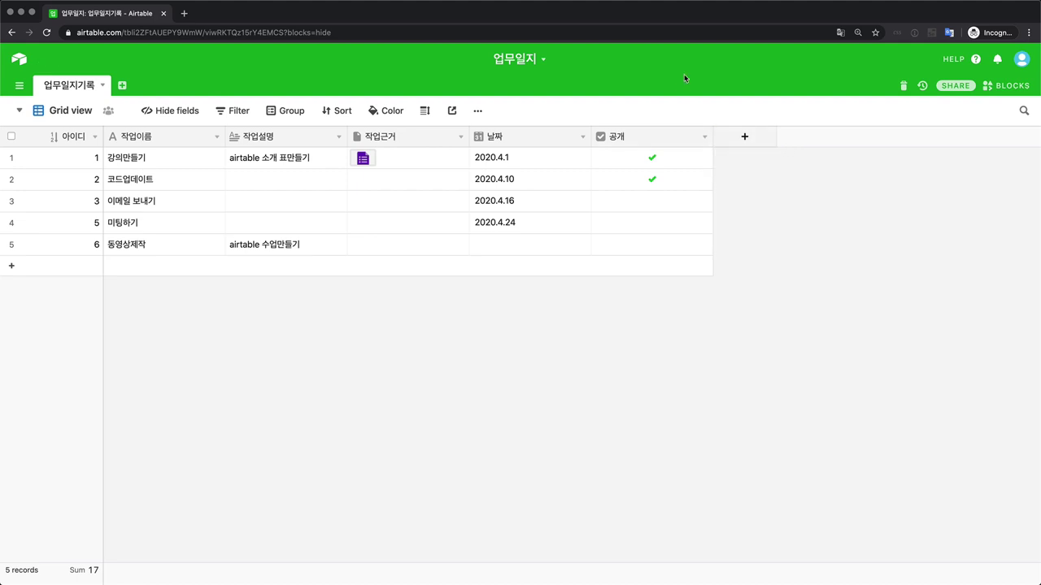
{"action": "left_click", "coordinate": [742, 138]}
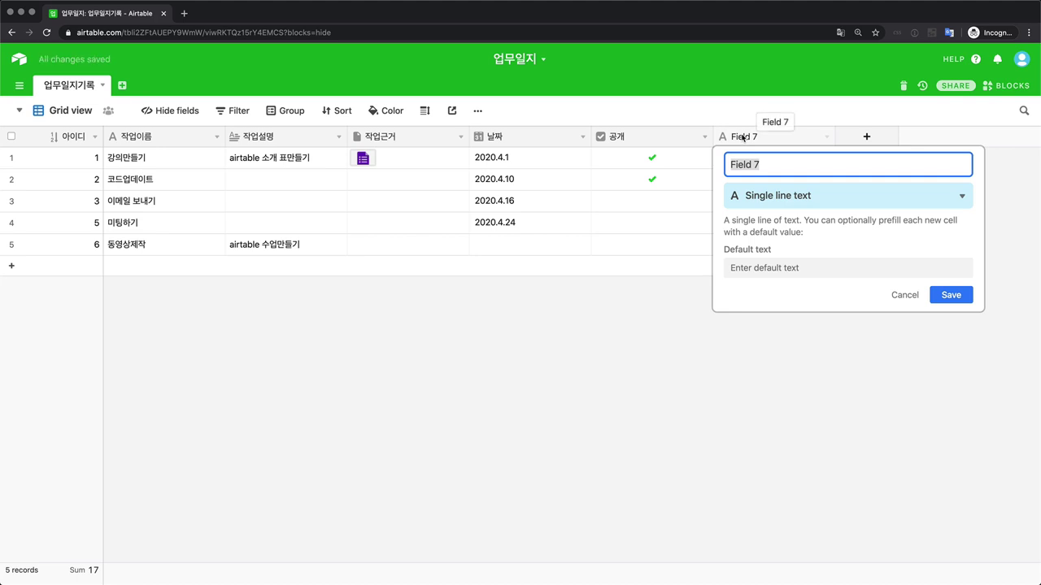
{"action": "type", "text": "wkrdjq"}
{"action": "key", "text": "BackSpace"}
{"action": "key", "text": "BackSpace"}
{"action": "key", "text": "BackSpace"}
{"action": "key", "text": "BackSpace"}
{"action": "key", "text": "BackSpace"}
{"action": "key", "text": "BackSpace"}
{"action": "type", "text": "ㅈ작업시간"}
- Make the 작업시간 field a Number with decimal format and 1.00 precision, and save it
{"action": "left_click", "coordinate": [814, 198]}
{"action": "left_click", "coordinate": [814, 199]}
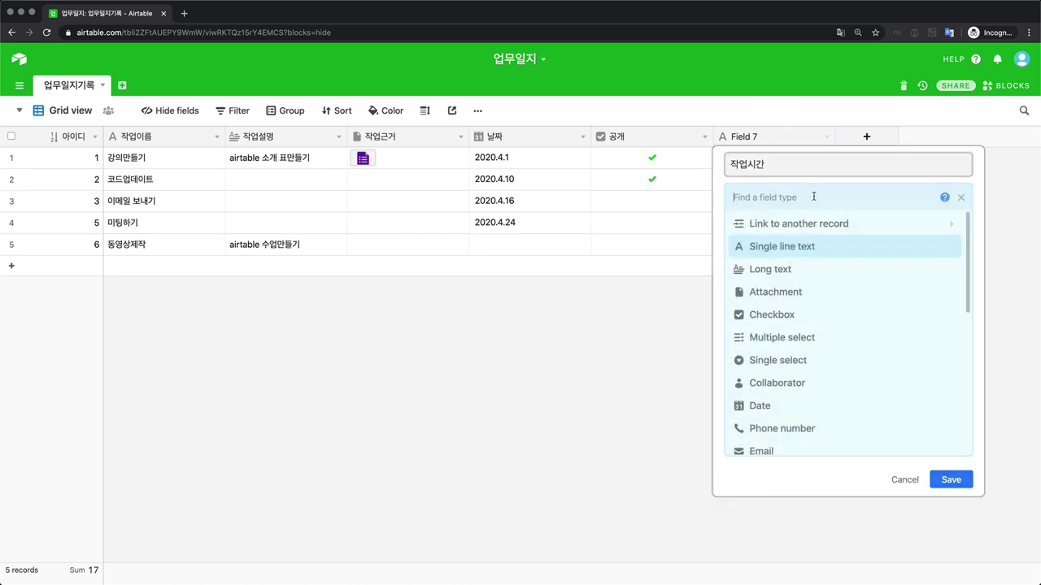
{"action": "scroll", "coordinate": [821, 368], "scroll_direction": "down", "scroll_amount": 1}
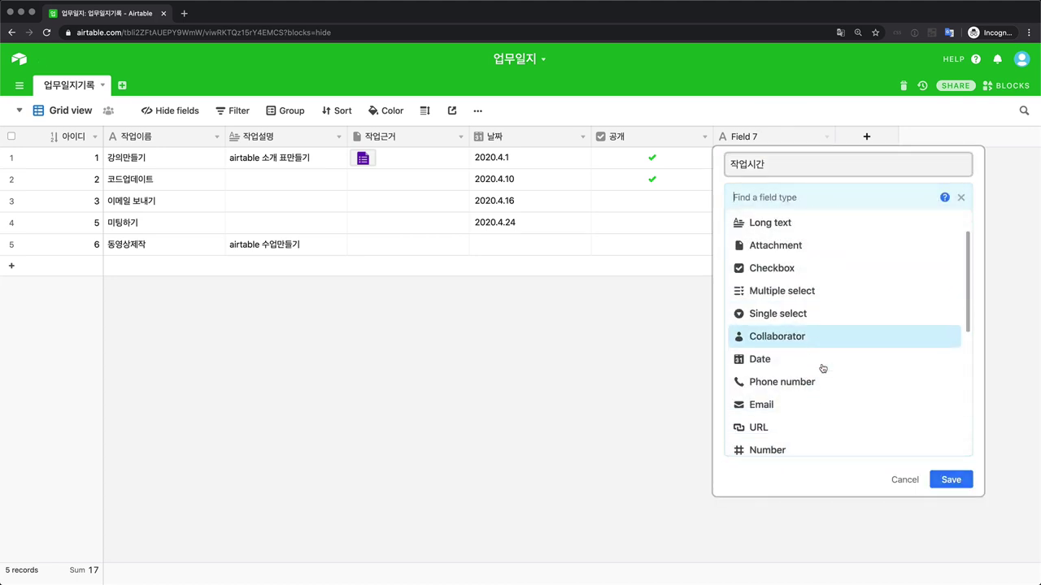
{"action": "scroll", "coordinate": [822, 303], "scroll_direction": "down", "scroll_amount": 1}
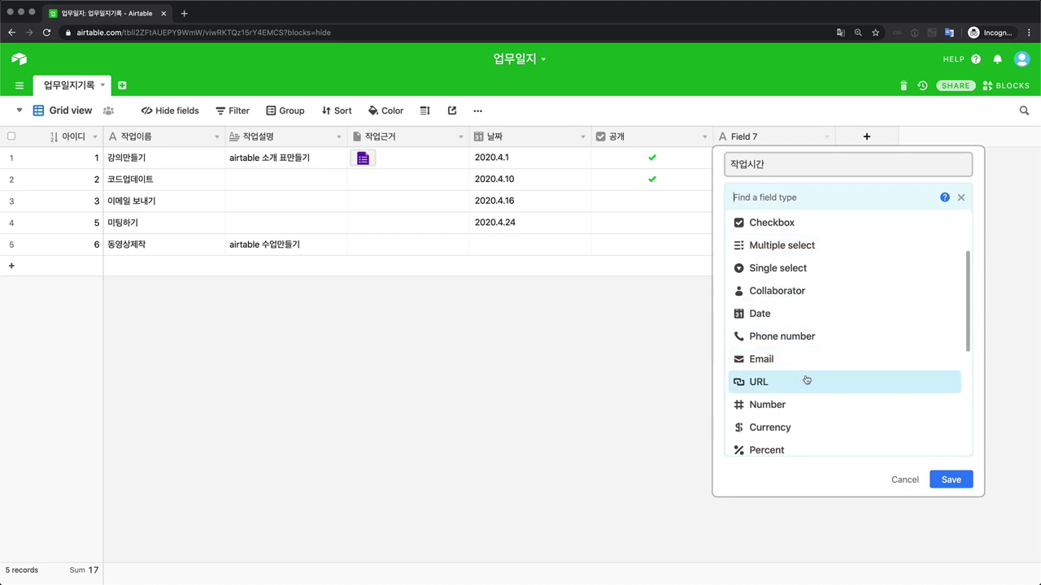
{"action": "left_click", "coordinate": [808, 405]}
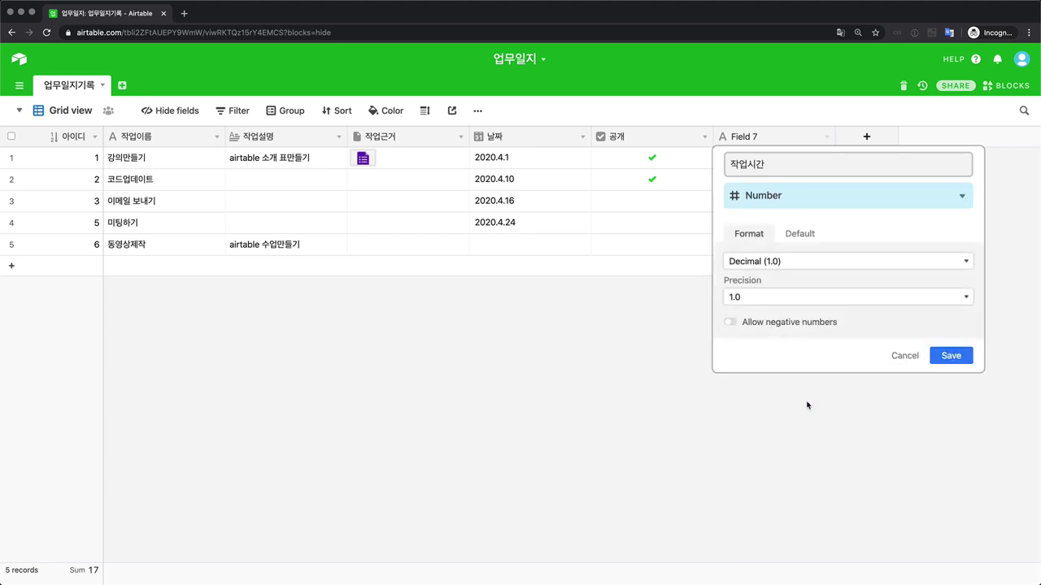
{"action": "left_click", "coordinate": [754, 300]}
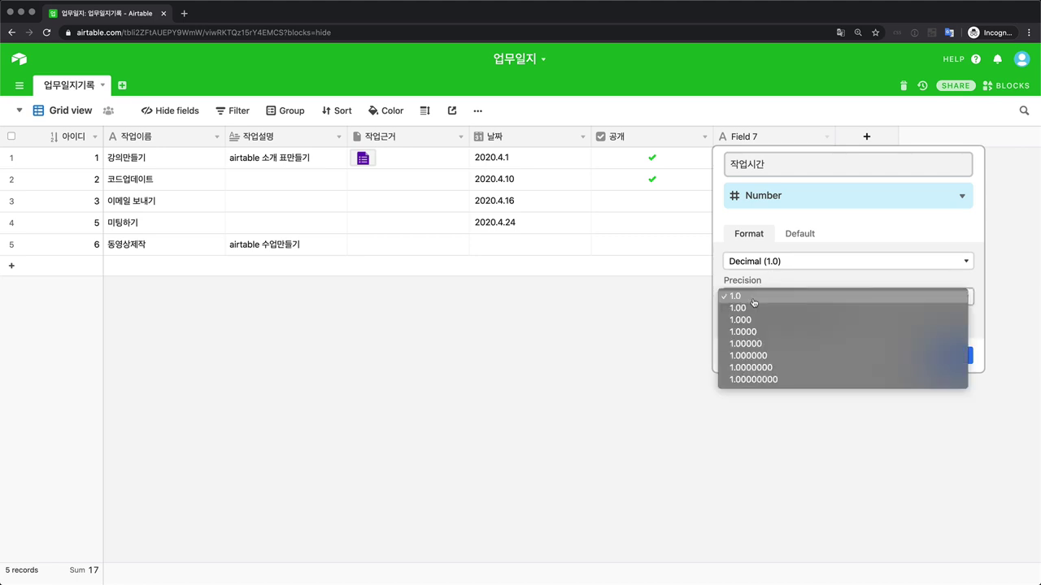
{"action": "left_click", "coordinate": [754, 309]}
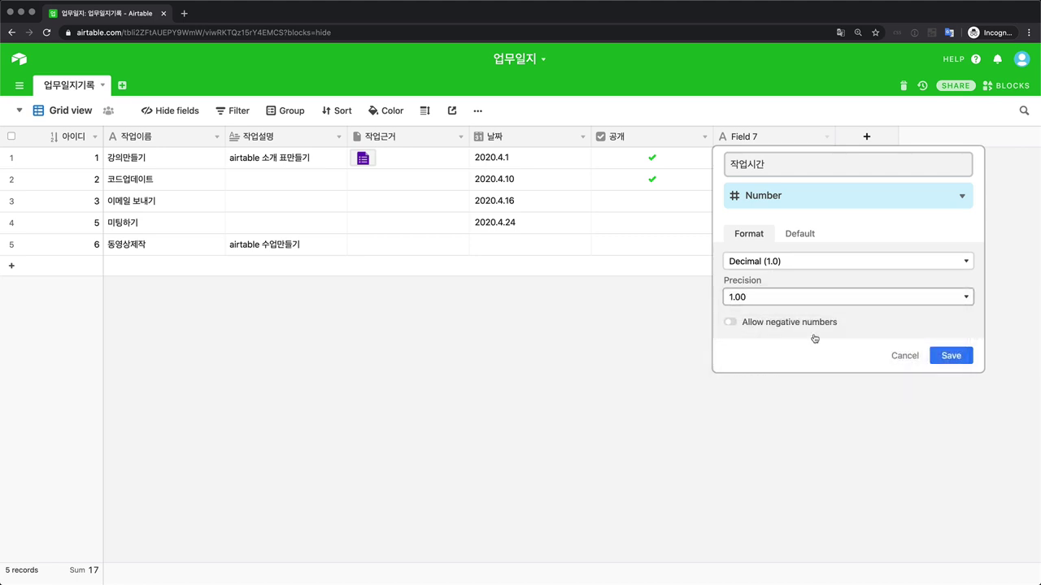
{"action": "left_click", "coordinate": [940, 360]}
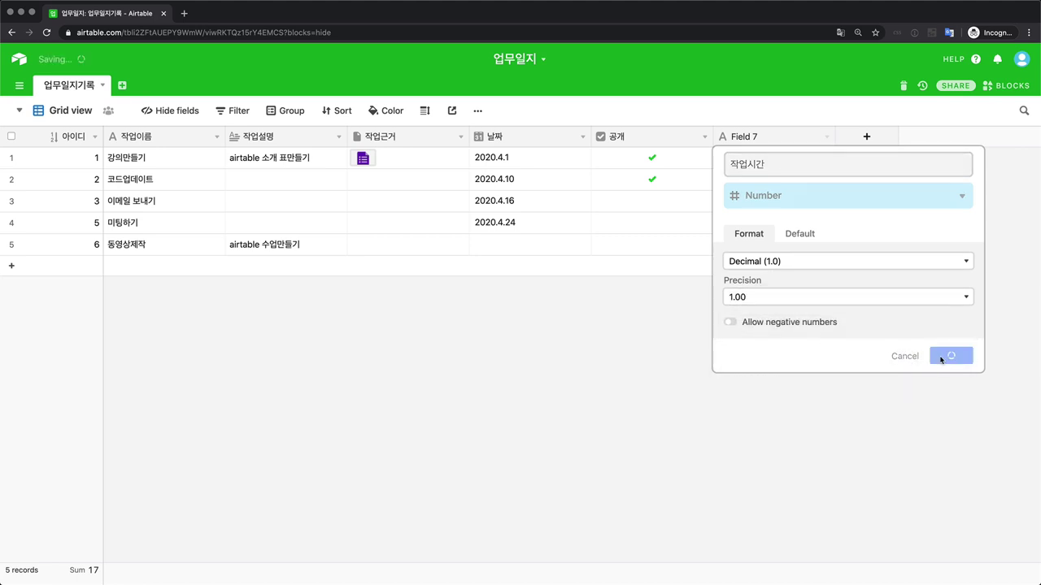
- Fill the 작업시간 field of the five records in order with 2, 1, 3, 4 and 1
{"action": "left_click", "coordinate": [765, 143]}
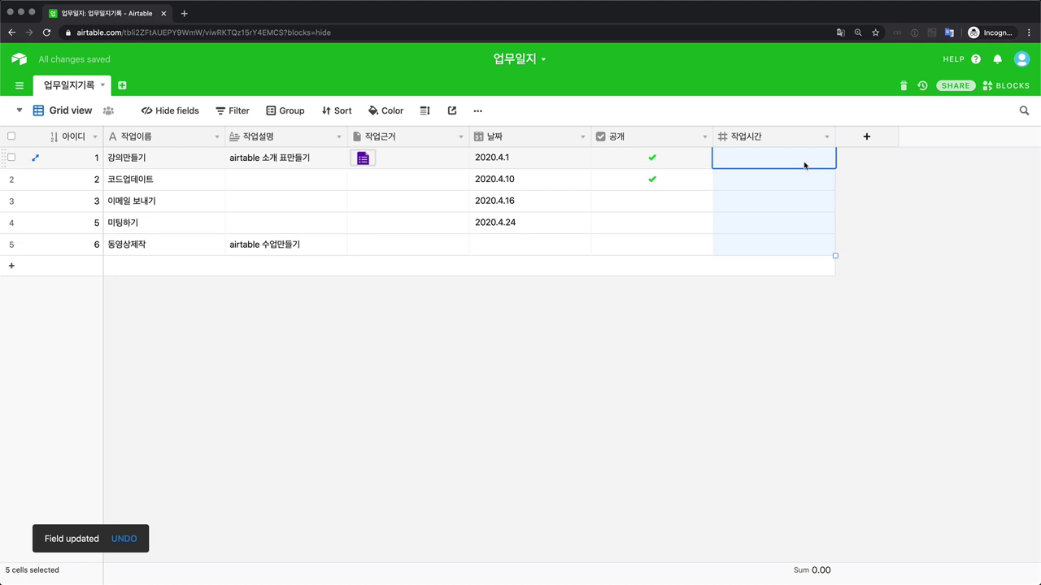
{"action": "type", "text": "2"}
{"action": "key", "text": "Return"}
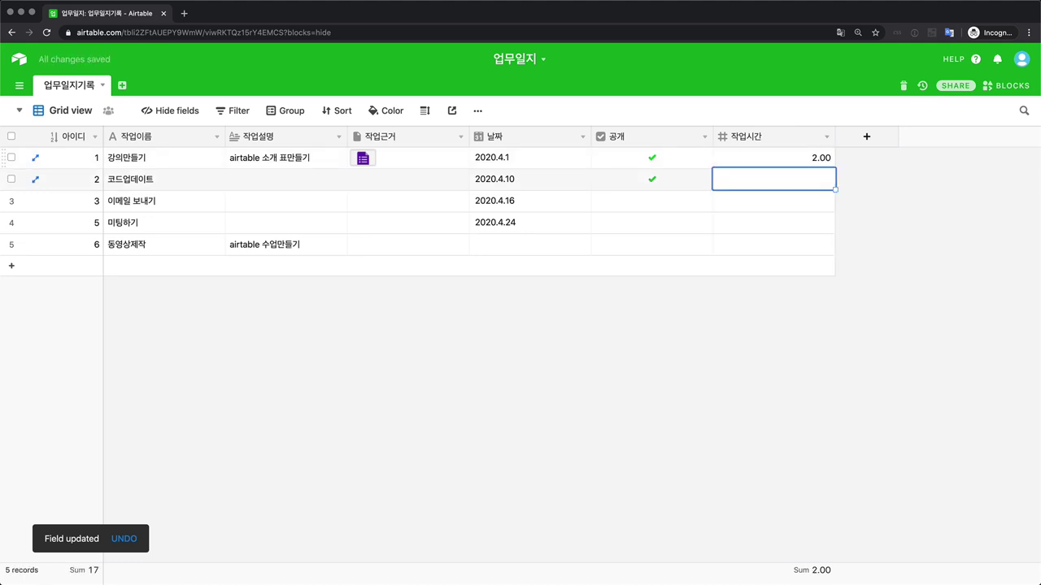
{"action": "type", "text": "1"}
{"action": "key", "text": "Return"}
{"action": "type", "text": "3"}
{"action": "key", "text": "Return"}
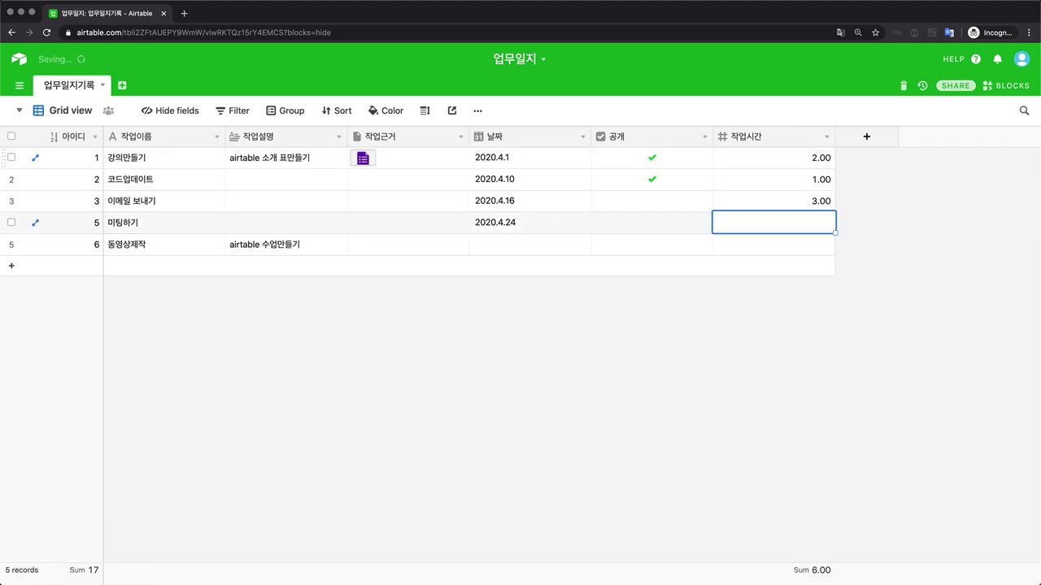
{"action": "type", "text": "4"}
{"action": "key", "text": "Return"}
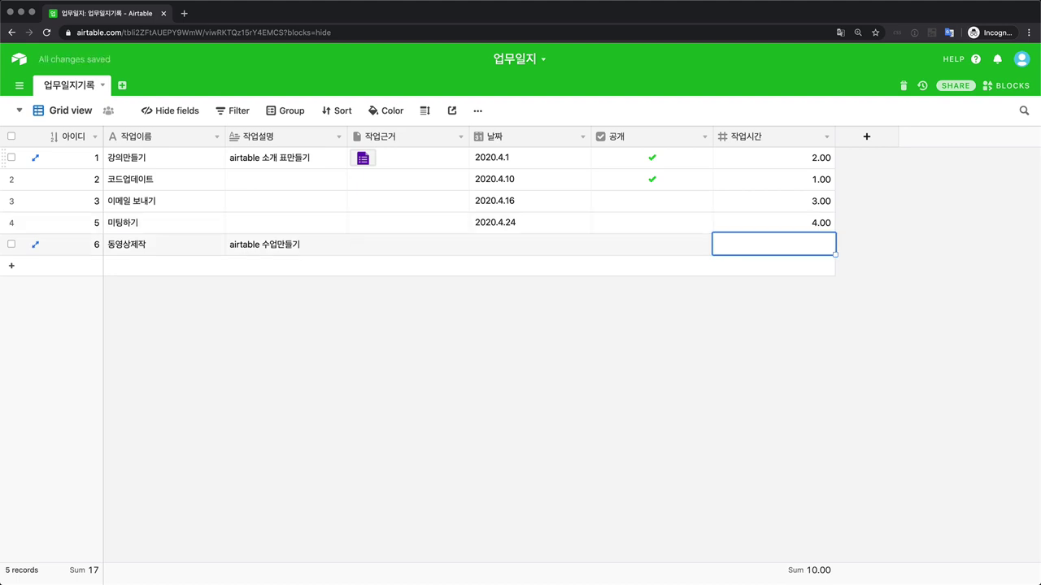
{"action": "type", "text": "1"}
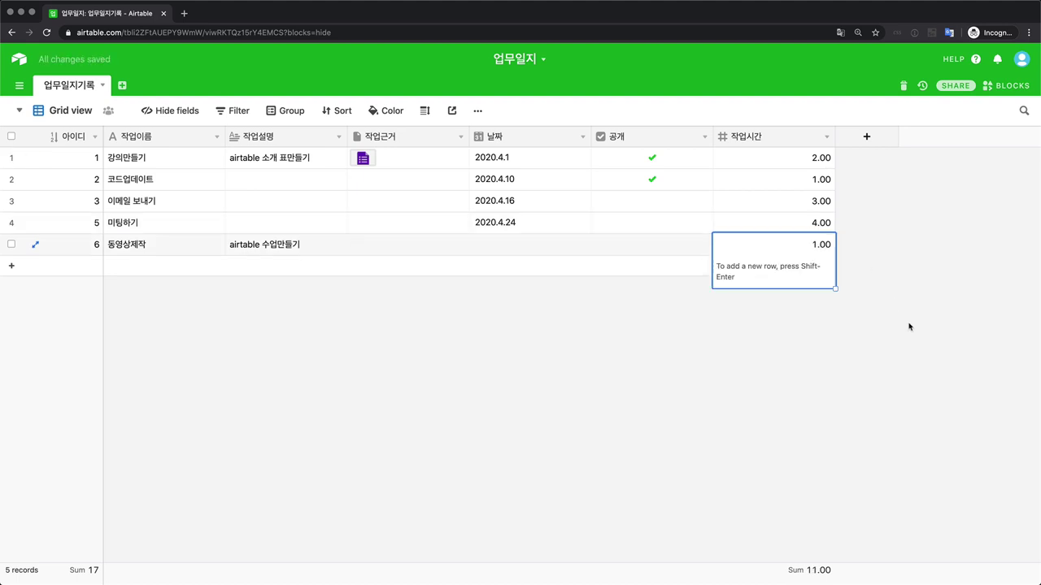
{"action": "left_click", "coordinate": [909, 324]}
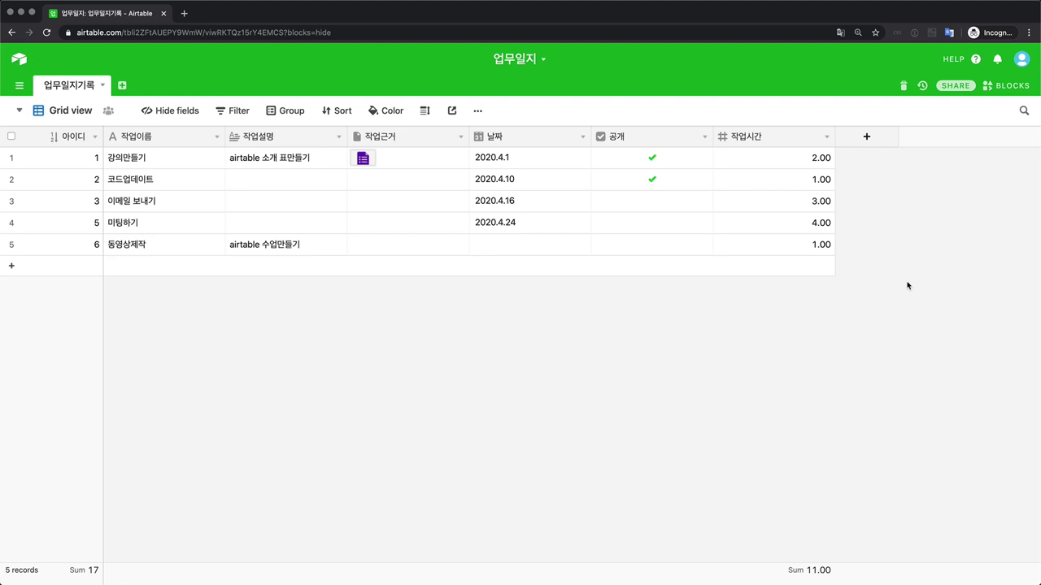
- Add a new field named 인건비 after the 작업시간 field
{"action": "left_click", "coordinate": [867, 136]}
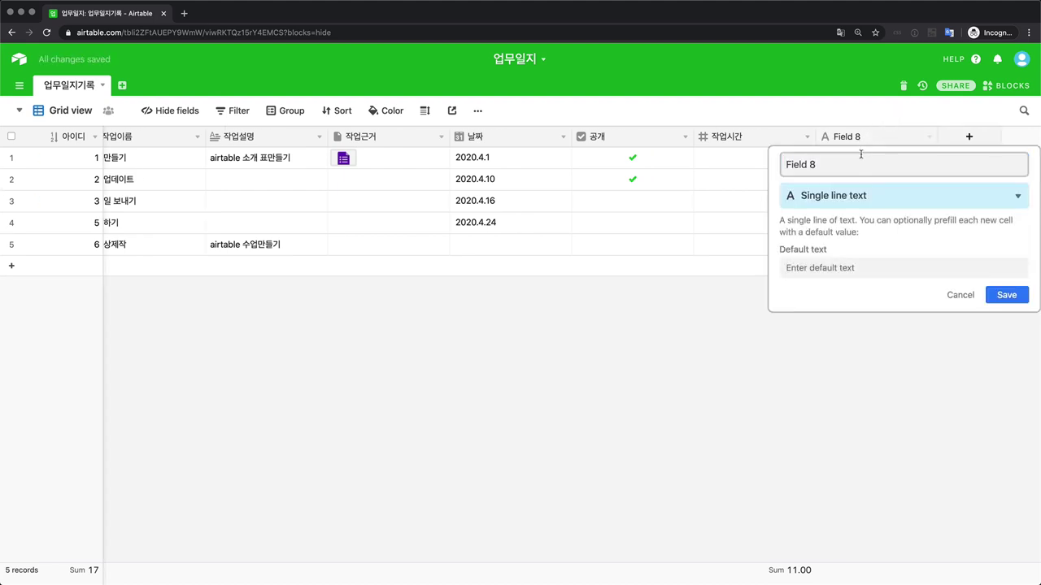
{"action": "left_click", "coordinate": [861, 156]}
{"action": "double_click", "coordinate": [858, 161]}
{"action": "triple_click", "coordinate": [859, 161]}
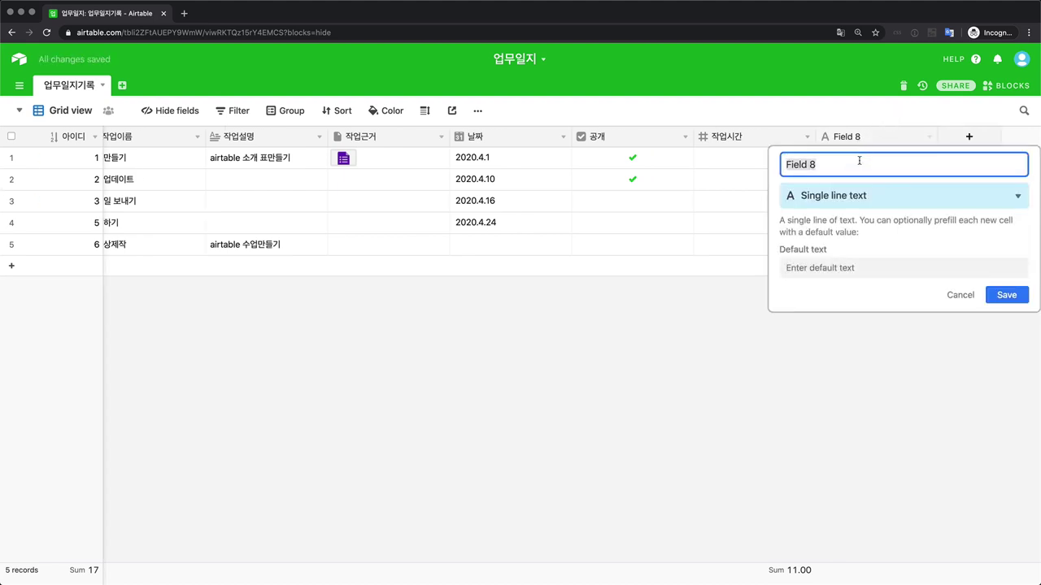
{"action": "type", "text": "인건비"}
- Make the 인건비 field a Currency with the symbol ₩ and save it
{"action": "left_click", "coordinate": [892, 205]}
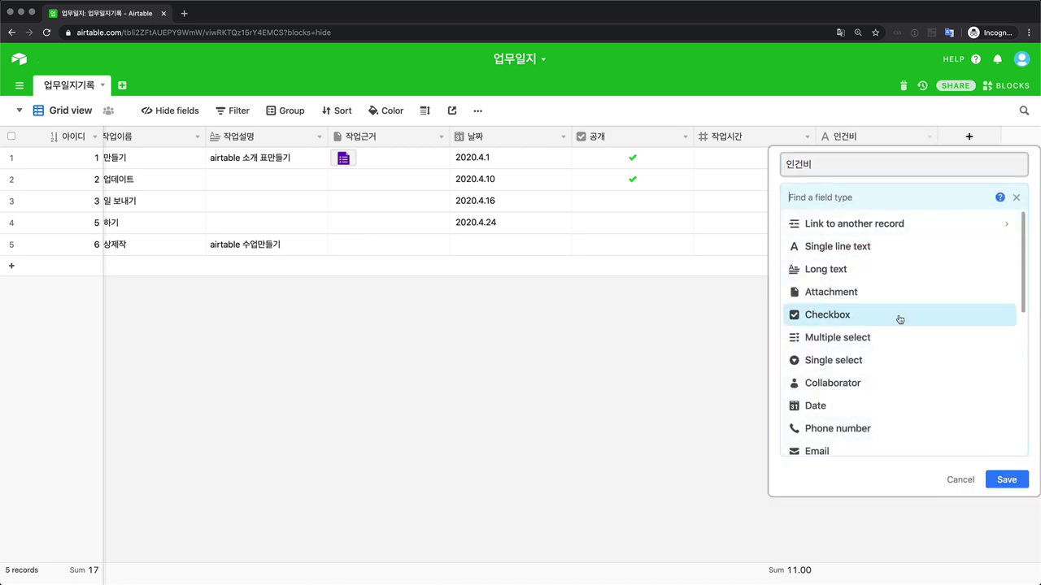
{"action": "scroll", "coordinate": [899, 318], "scroll_direction": "down", "scroll_amount": 2}
{"action": "scroll", "coordinate": [899, 320], "scroll_direction": "down", "scroll_amount": 2}
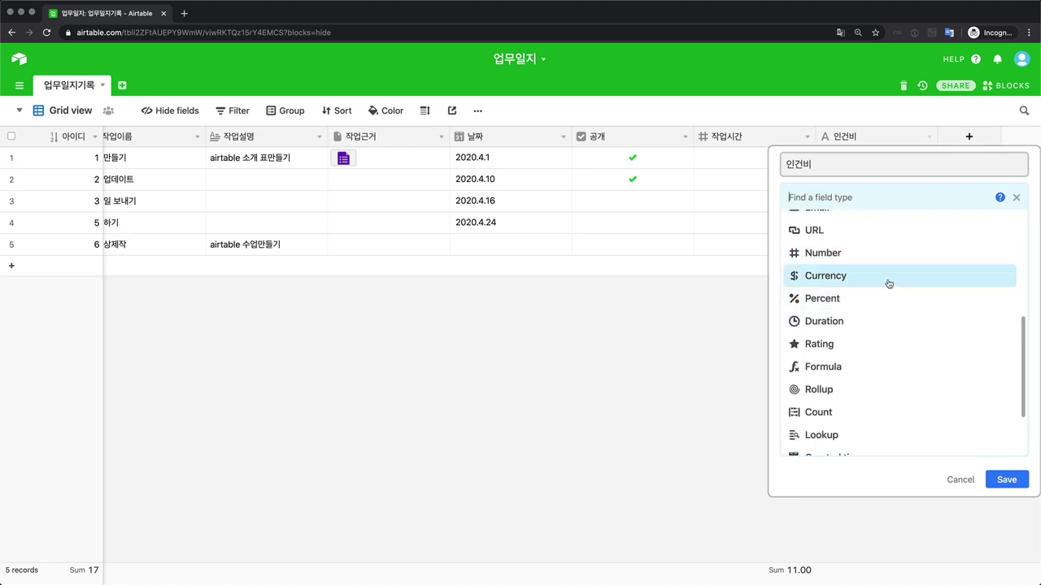
{"action": "left_click", "coordinate": [889, 282]}
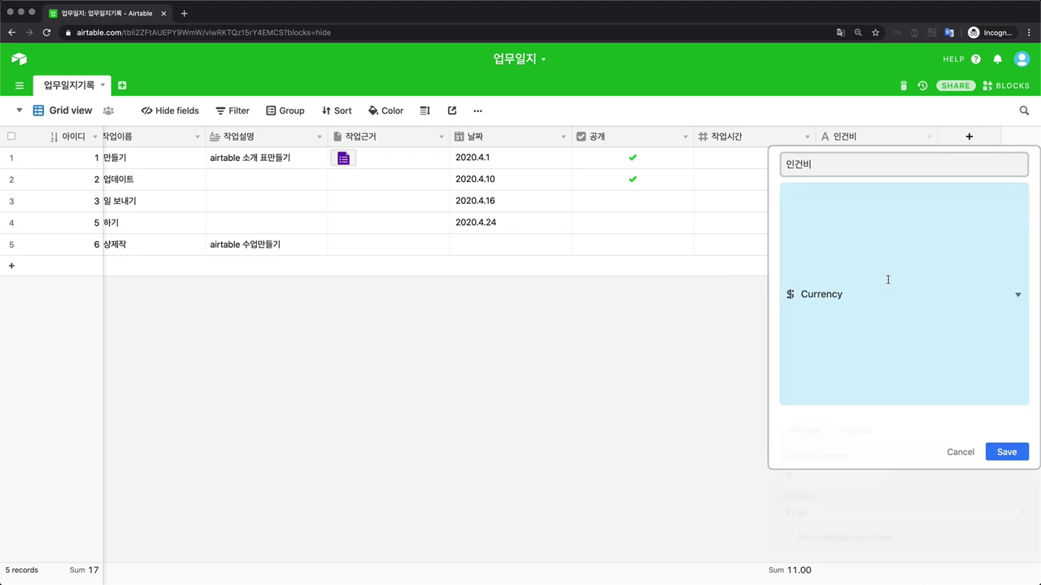
{"action": "left_click", "coordinate": [849, 284]}
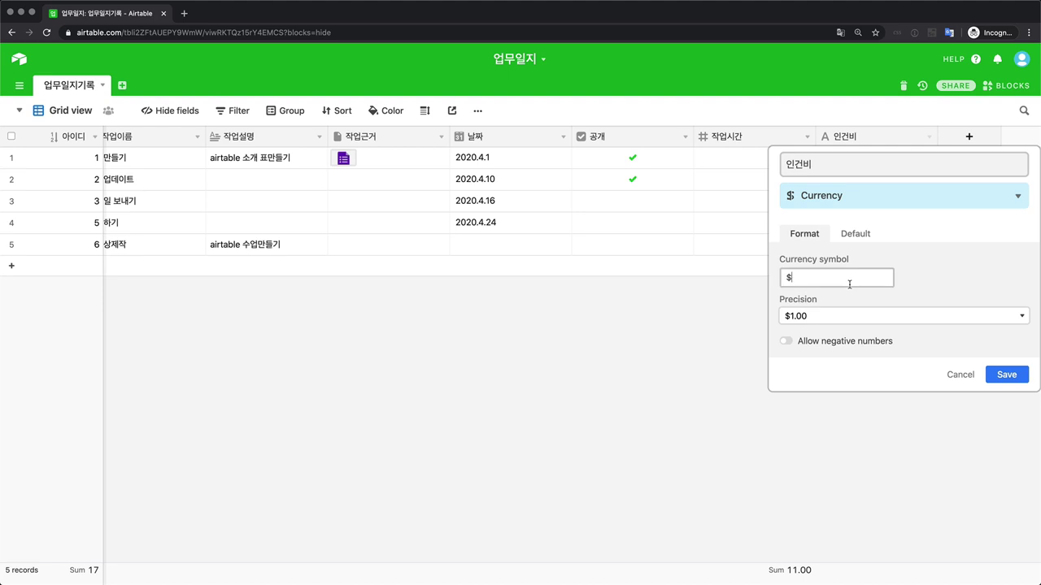
{"action": "key", "text": "BackSpace"}
{"action": "type", "text": "₩"}
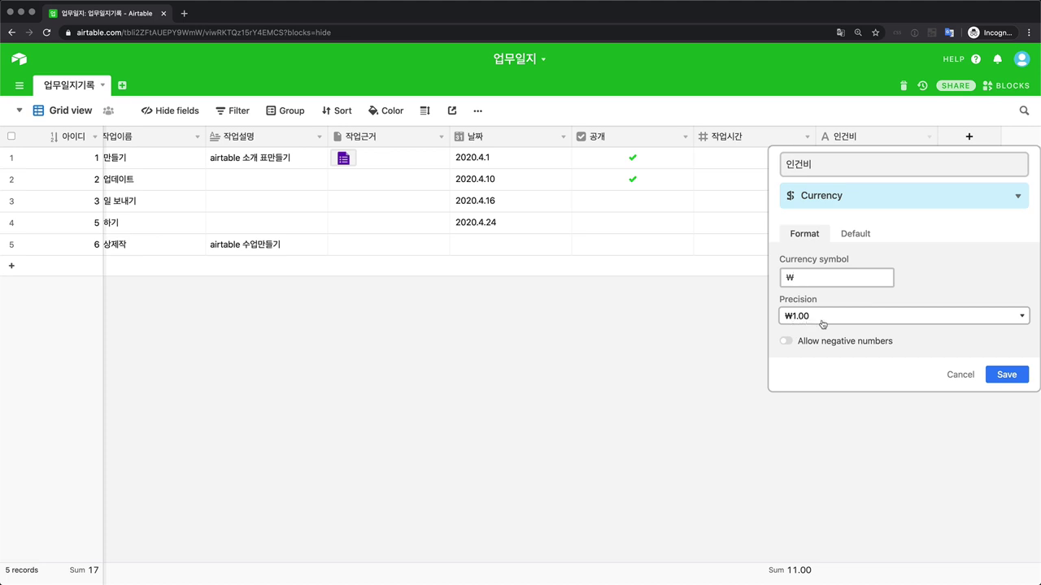
{"action": "left_click", "coordinate": [1010, 374]}
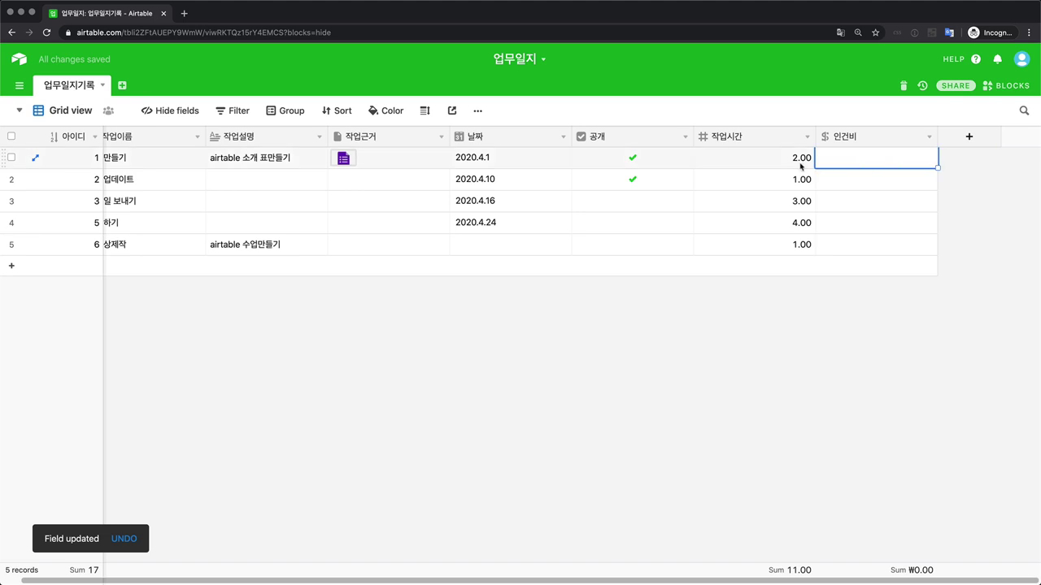
- Enter 40000 and 20000 in the 인건비 field of the first two records
{"action": "left_click", "coordinate": [799, 166]}
{"action": "left_click", "coordinate": [890, 159]}
{"action": "type", "text": "40000"}
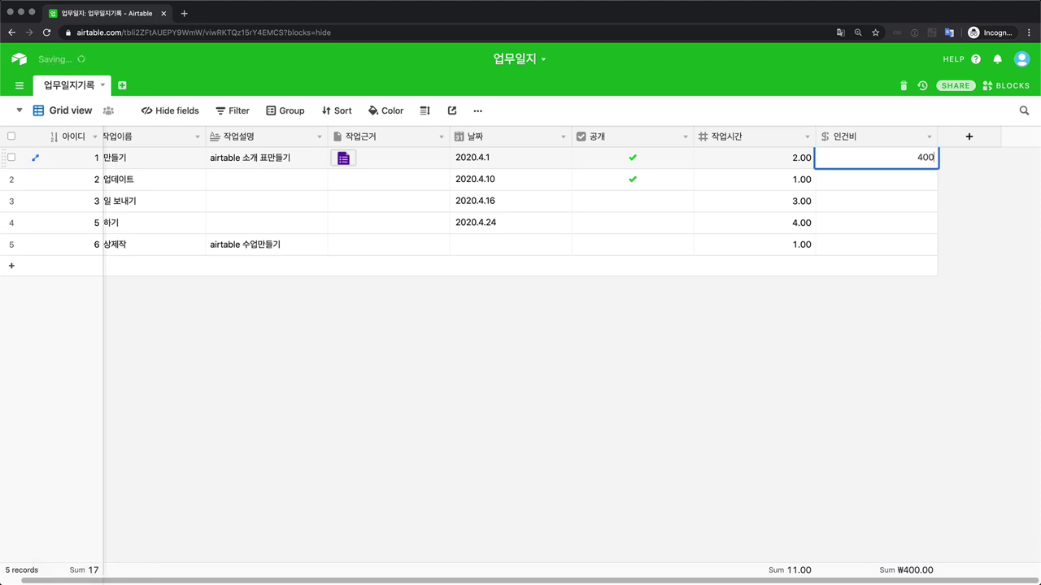
{"action": "key", "text": "Return"}
{"action": "type", "text": "20000"}
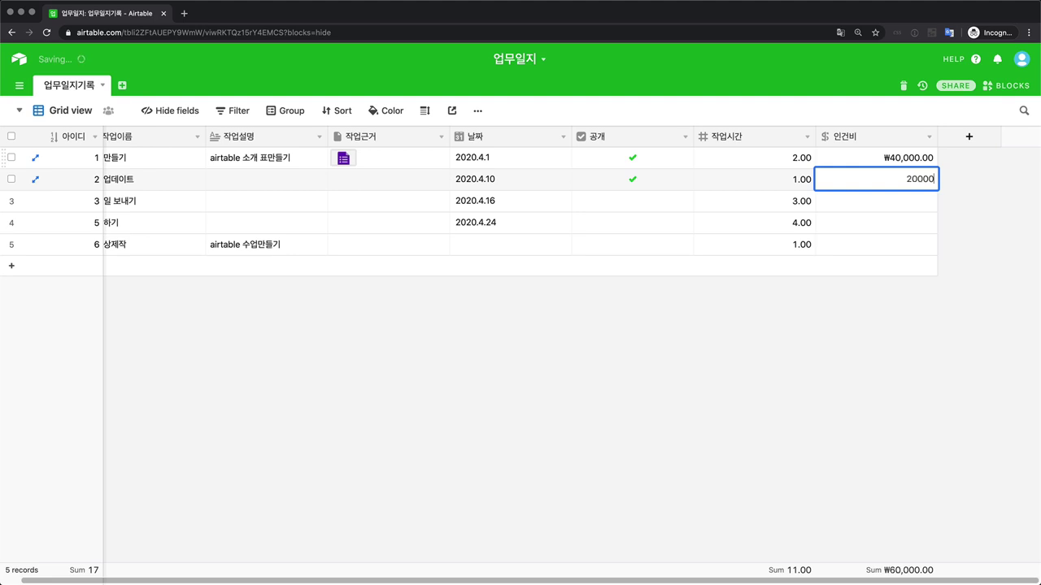
{"action": "key", "text": "Return"}
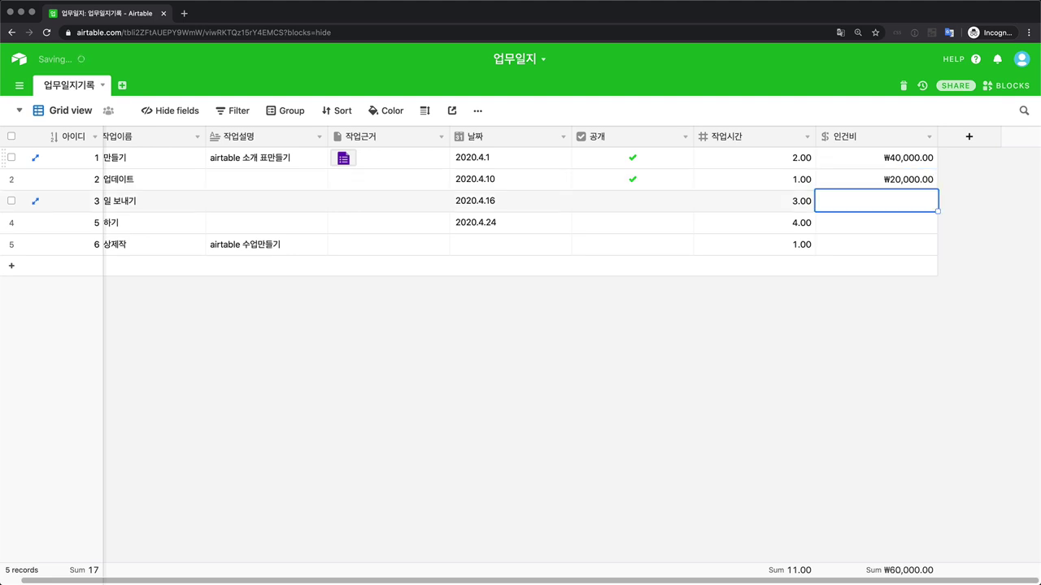
- Clear the 인건비 values of the first two records
{"action": "left_click", "coordinate": [916, 157]}
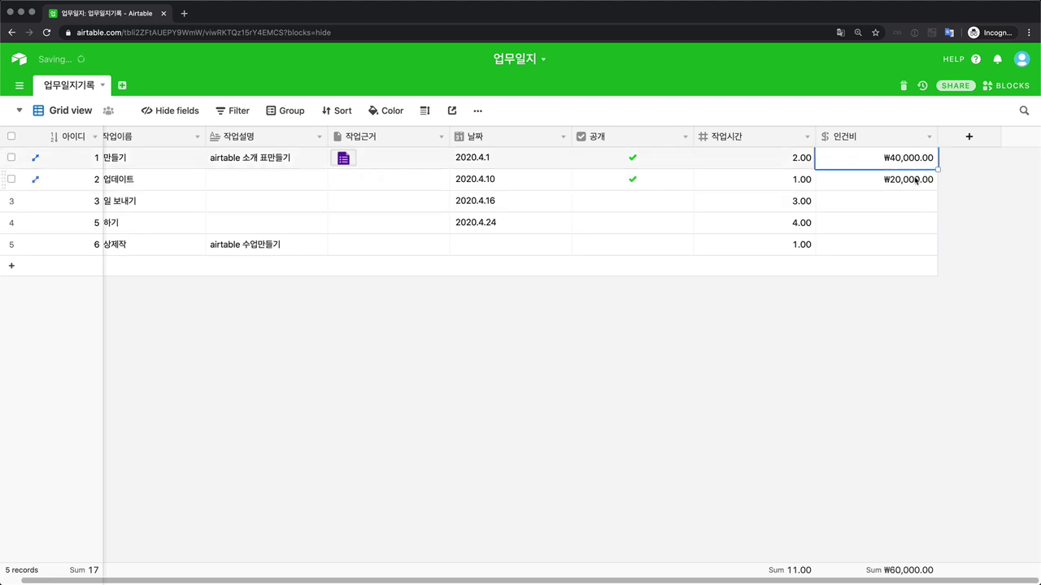
{"action": "left_click", "coordinate": [916, 179], "text": "shift"}
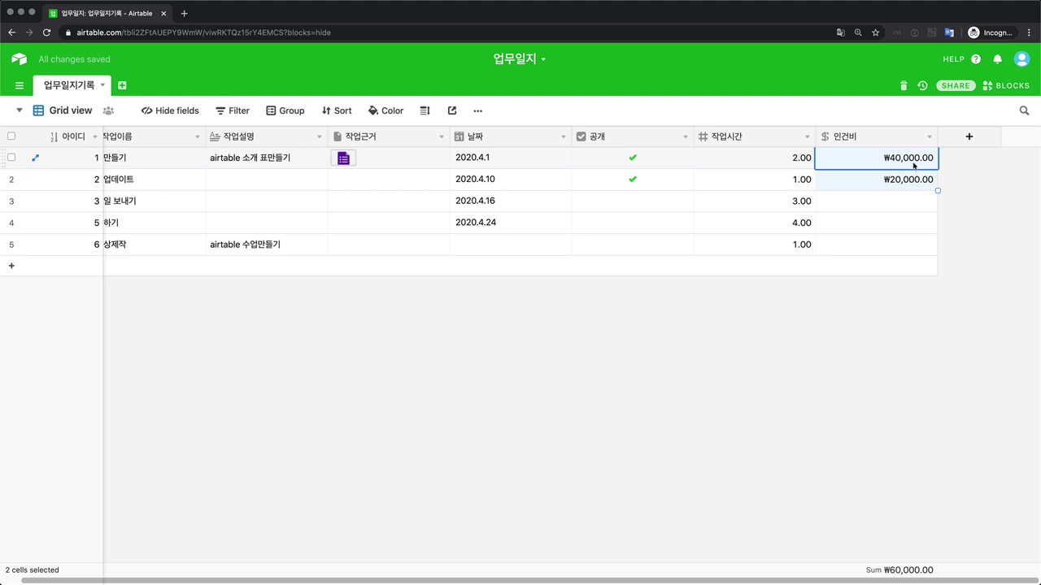
{"action": "key", "text": "Delete"}
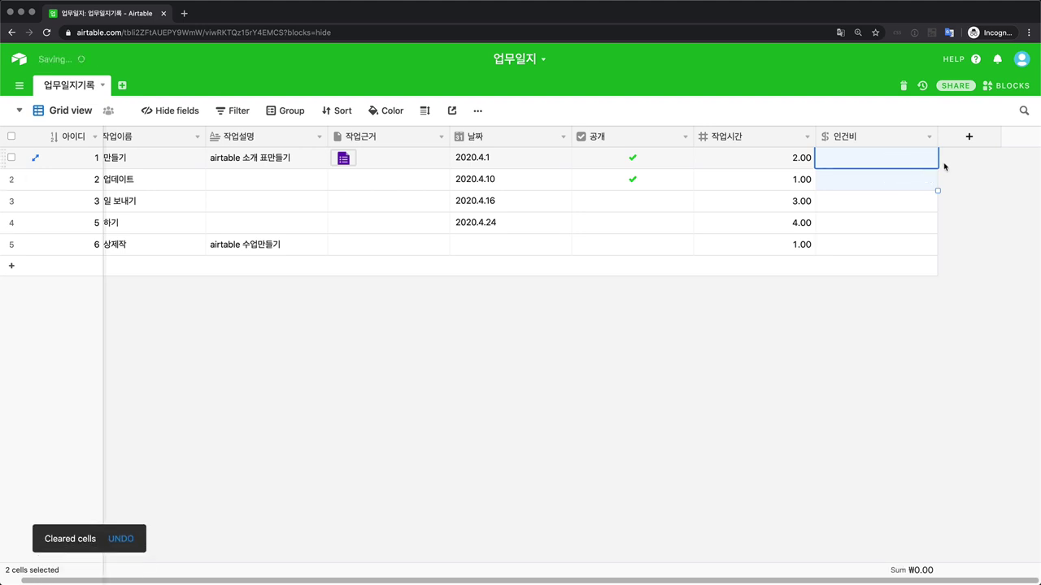
{"action": "left_click", "coordinate": [945, 166]}
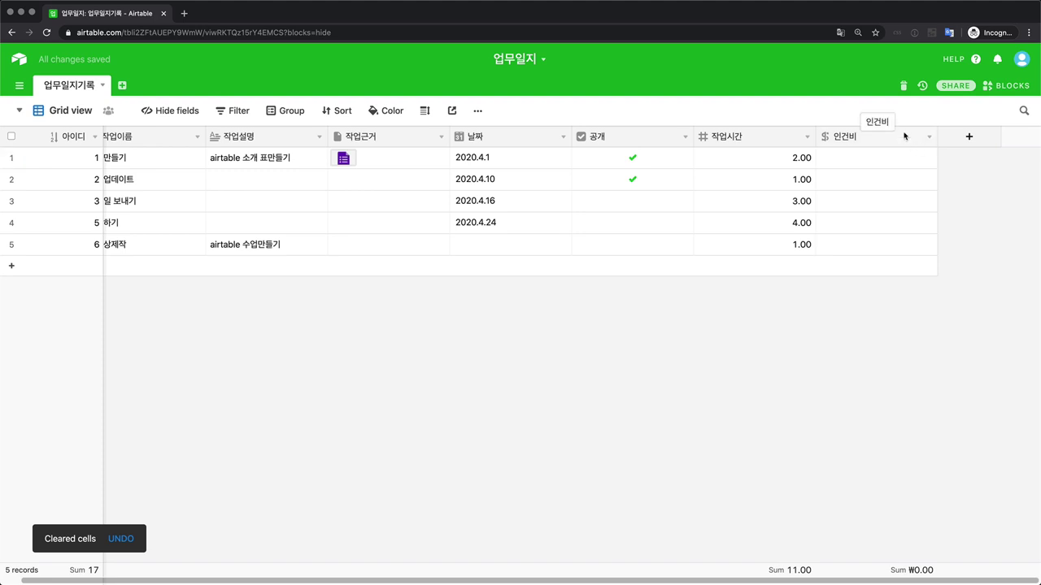
- Change the 인건비 field's type from Currency to Formula
{"action": "double_click", "coordinate": [908, 146]}
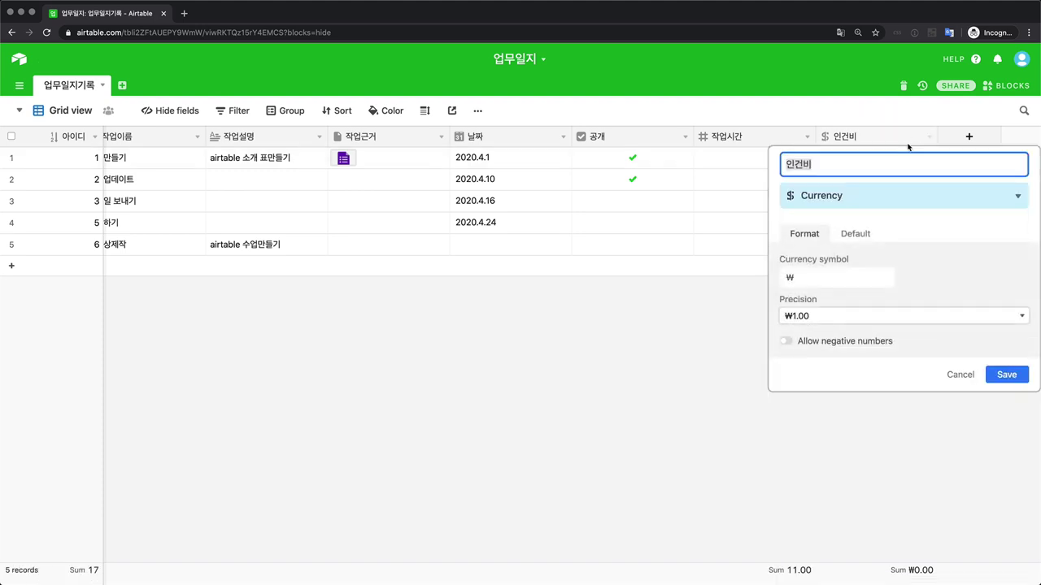
{"action": "left_click", "coordinate": [879, 203]}
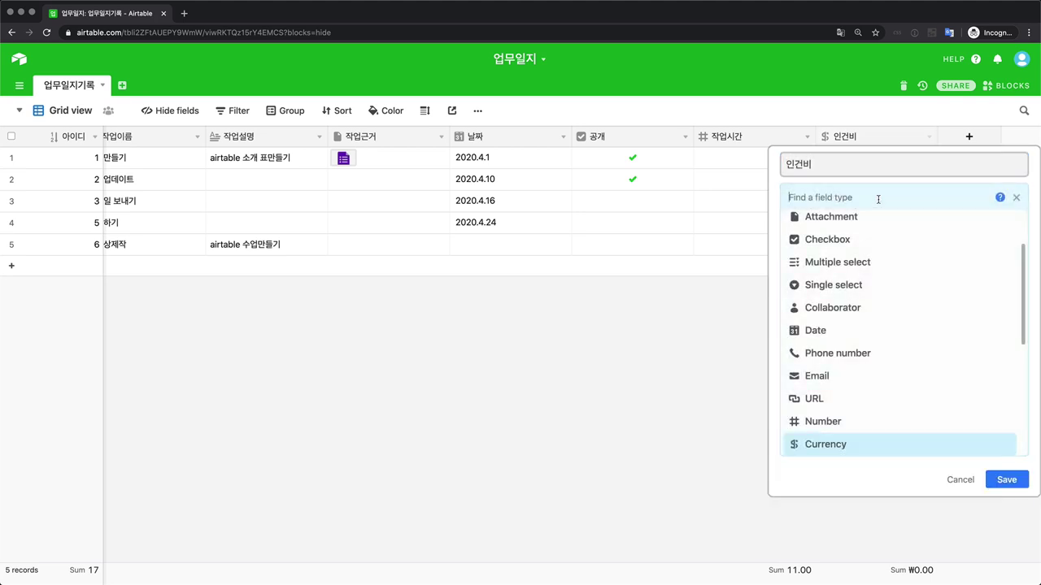
{"action": "scroll", "coordinate": [865, 383], "scroll_direction": "down", "scroll_amount": 3}
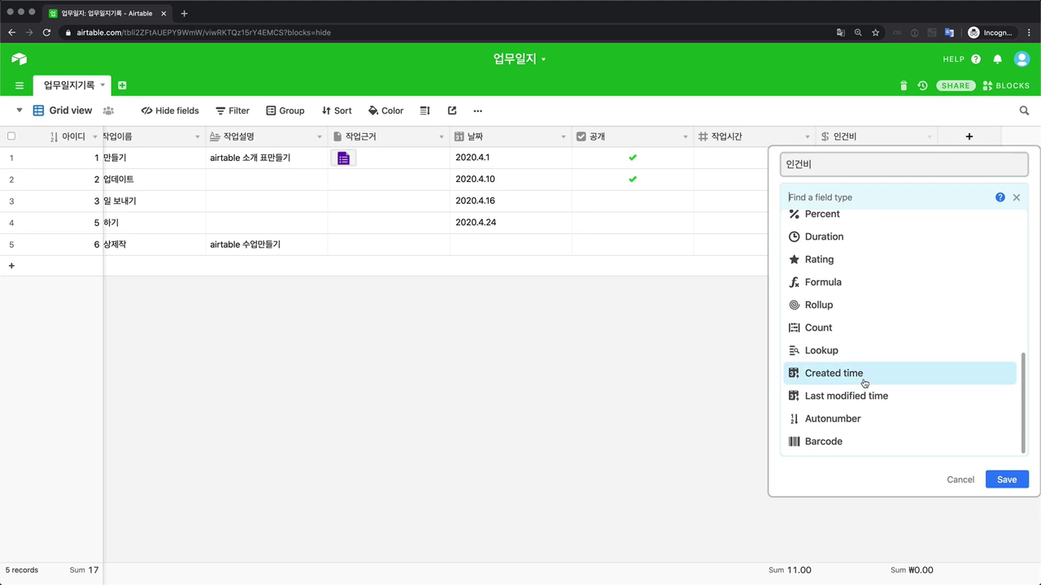
{"action": "left_click", "coordinate": [867, 283]}
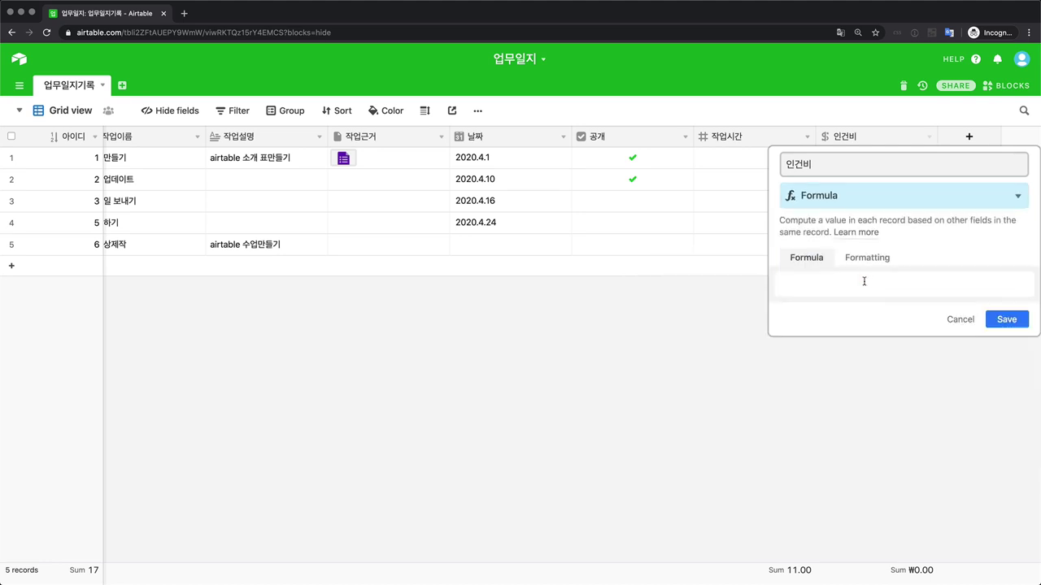
- Enter the formula {작업시간}*20000 for the 인건비 field and save it
{"action": "left_click", "coordinate": [863, 281]}
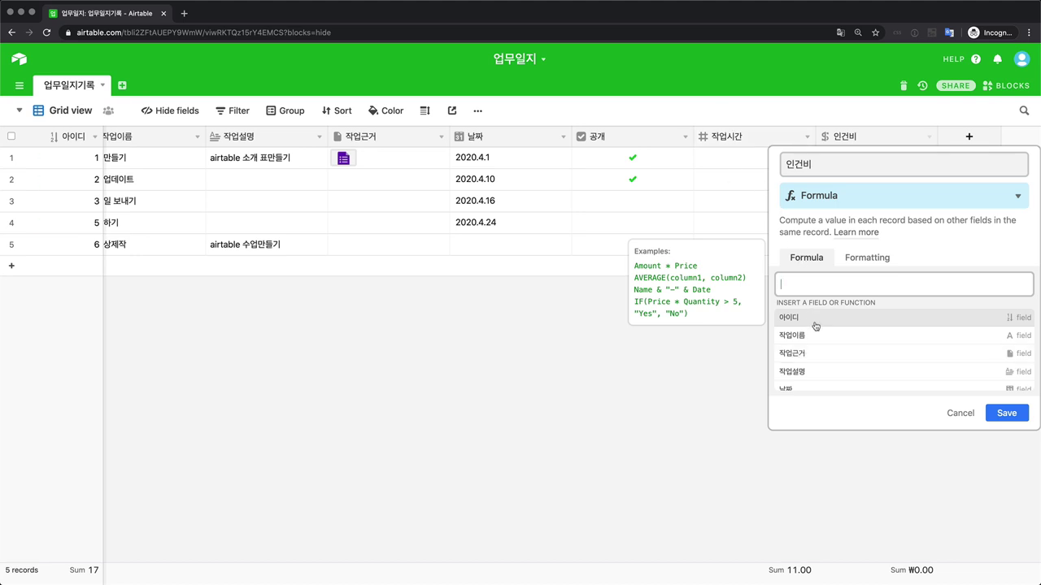
{"action": "scroll", "coordinate": [816, 344], "scroll_direction": "down", "scroll_amount": 5}
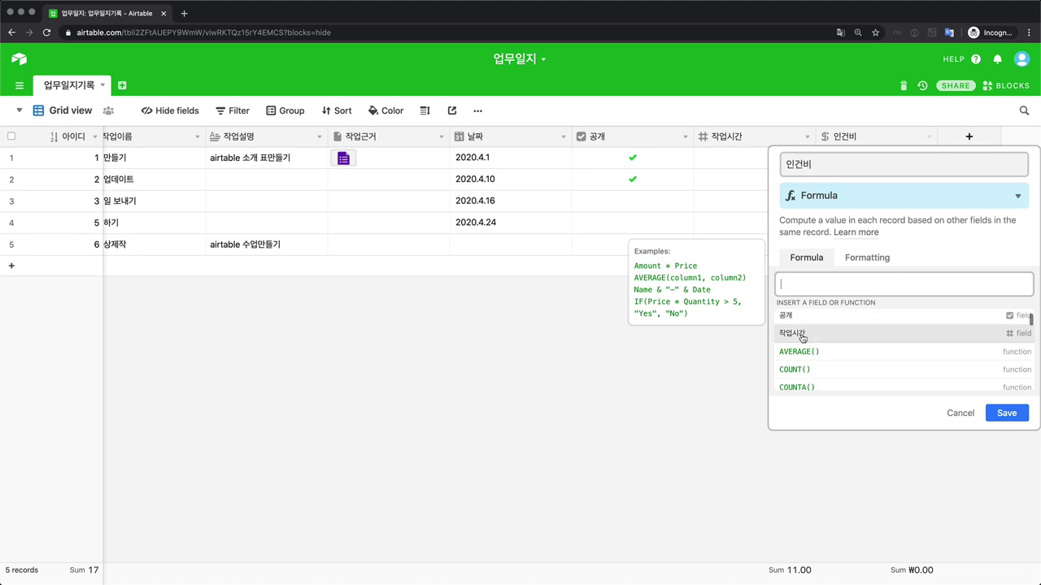
{"action": "left_click", "coordinate": [802, 335]}
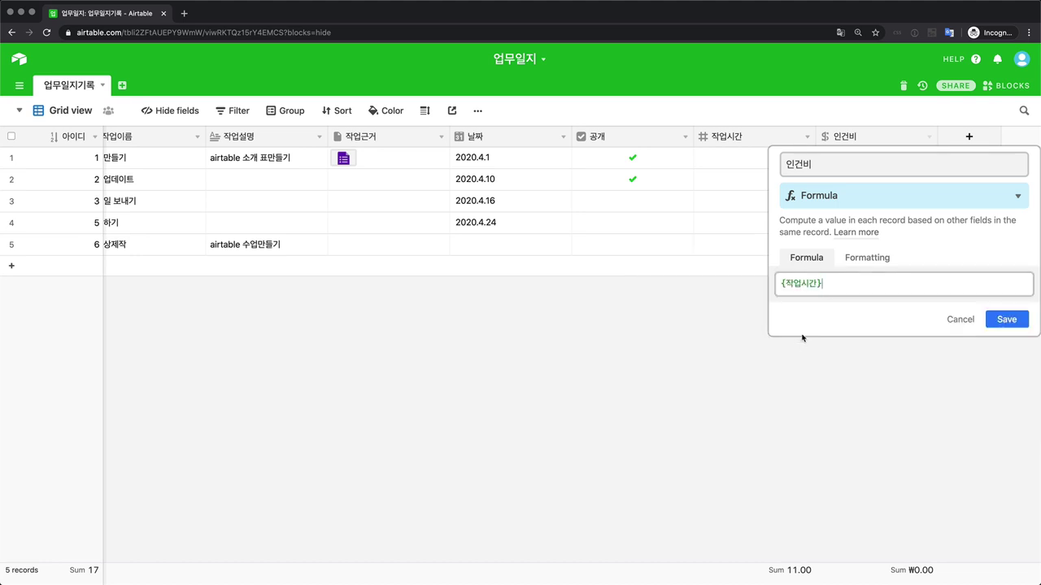
{"action": "type", "text": "*"}
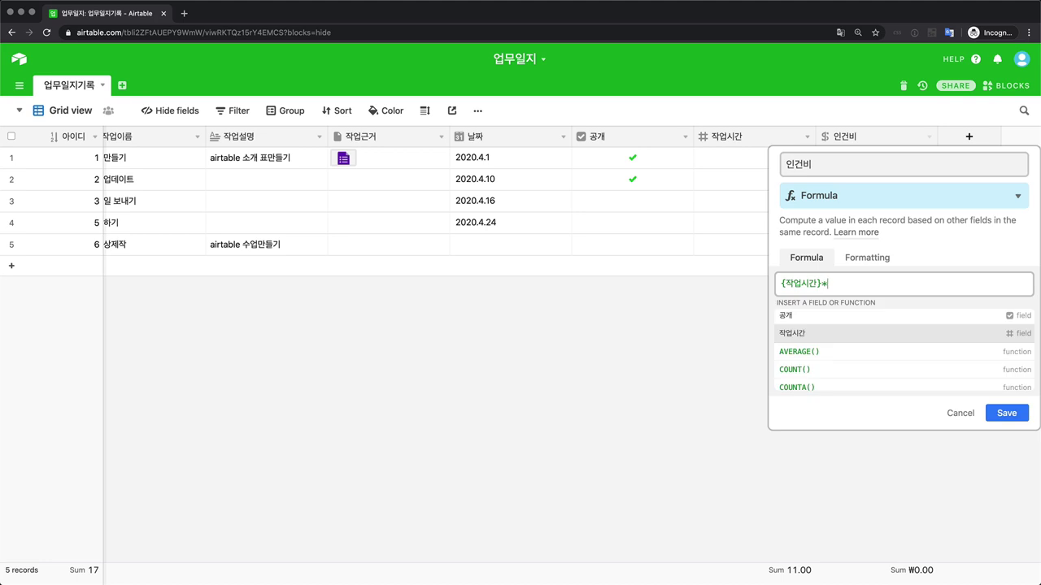
{"action": "type", "text": "2000"}
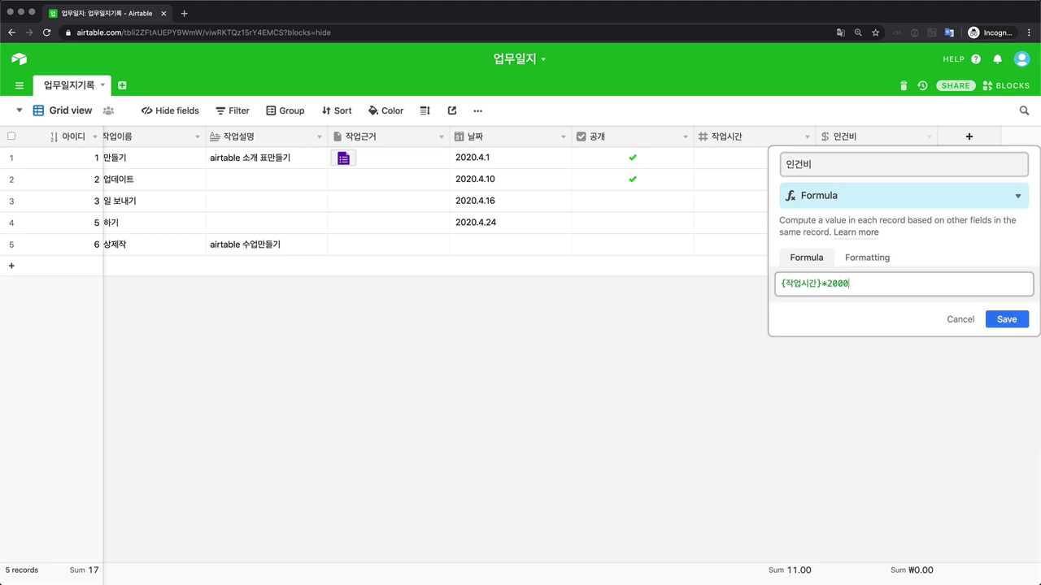
{"action": "type", "text": "0"}
{"action": "left_click", "coordinate": [1000, 325]}
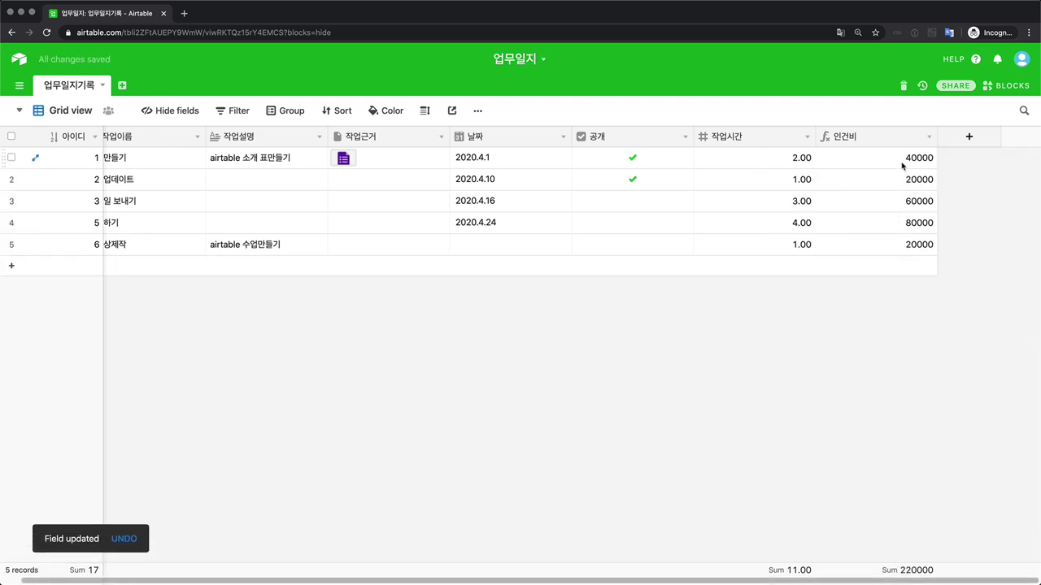
{"action": "left_click", "coordinate": [903, 165]}
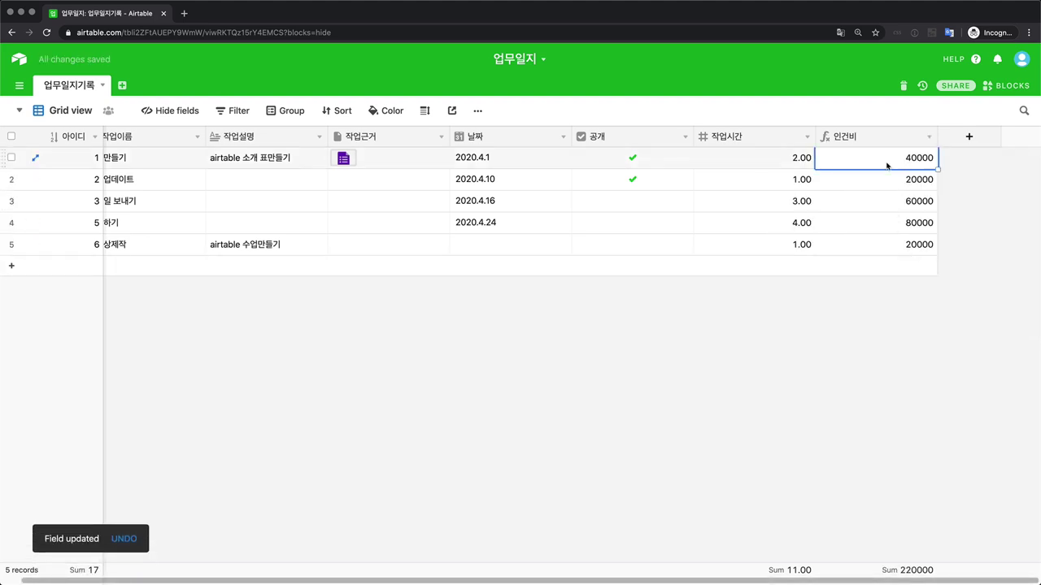
{"action": "left_click", "coordinate": [778, 159]}
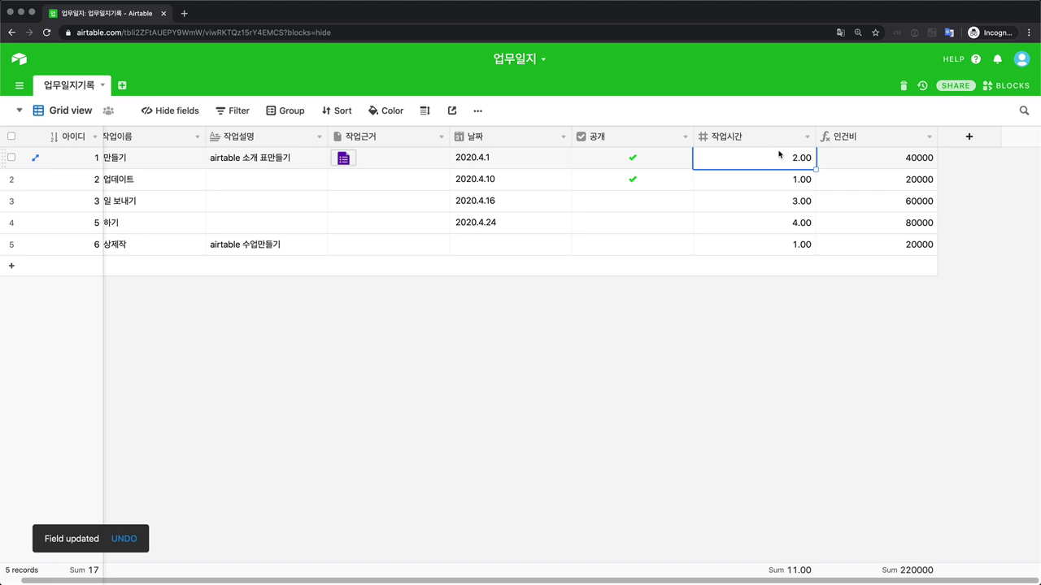
{"action": "left_click", "coordinate": [779, 137]}
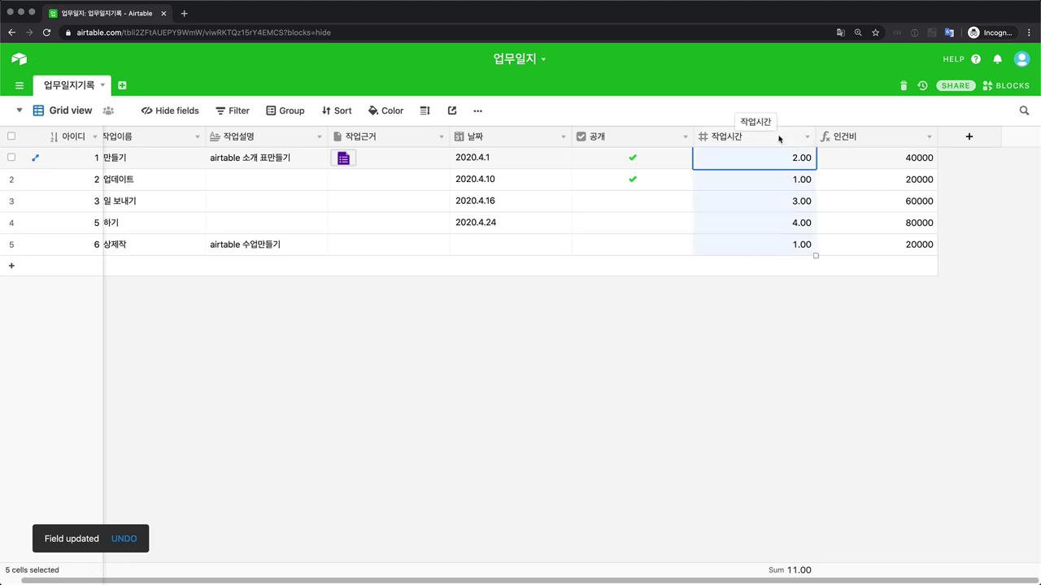
- Set the result format of the 인건비 formula field to Currency
{"action": "left_click", "coordinate": [890, 137]}
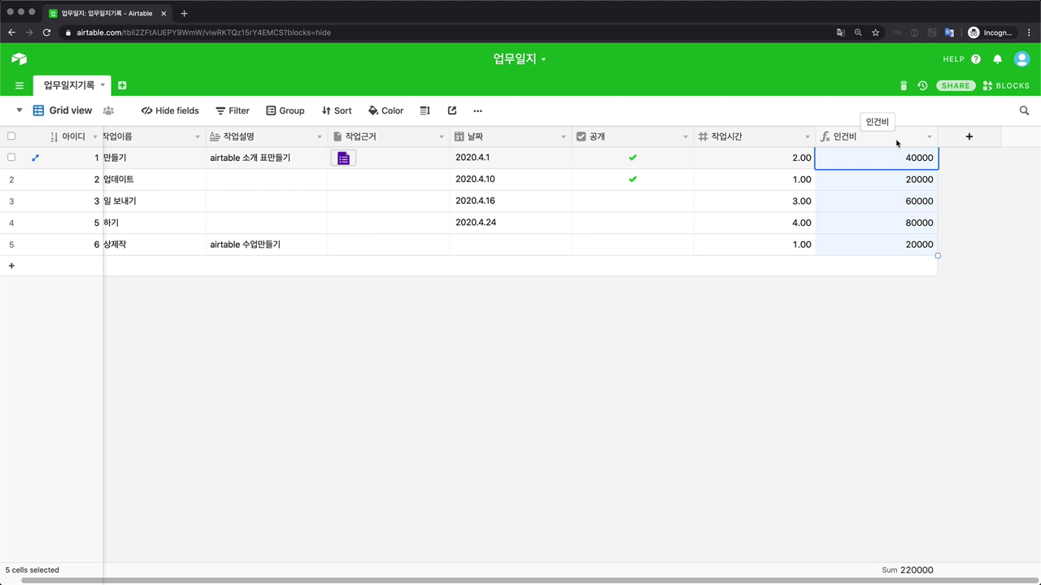
{"action": "double_click", "coordinate": [897, 142]}
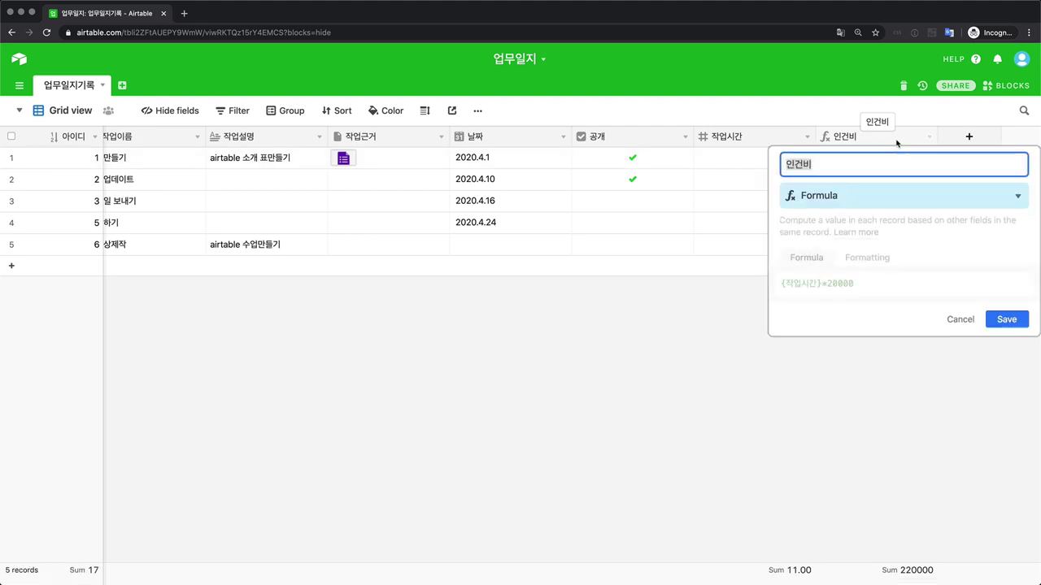
{"action": "left_click", "coordinate": [874, 261]}
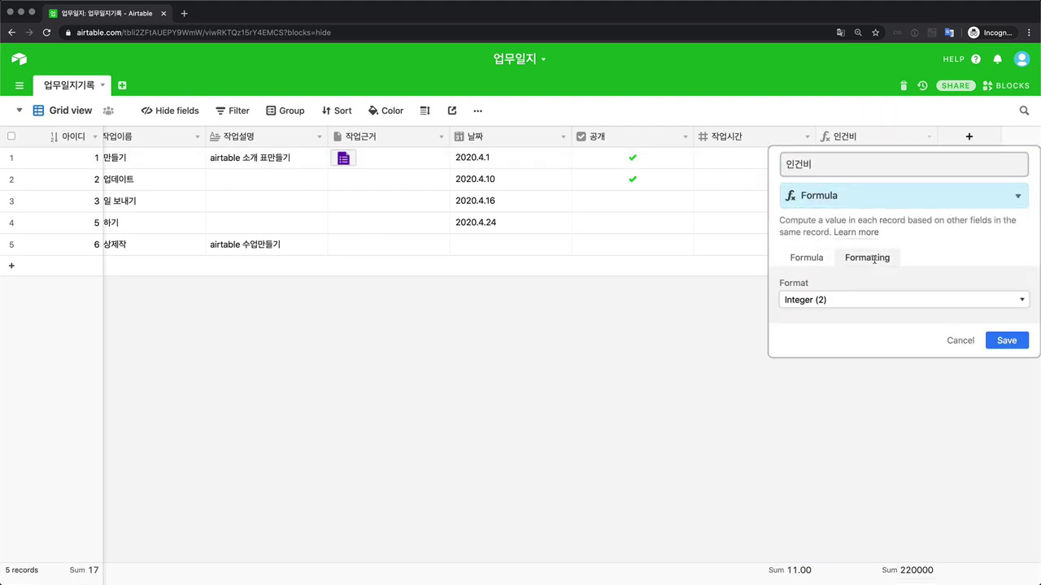
{"action": "left_click", "coordinate": [861, 302]}
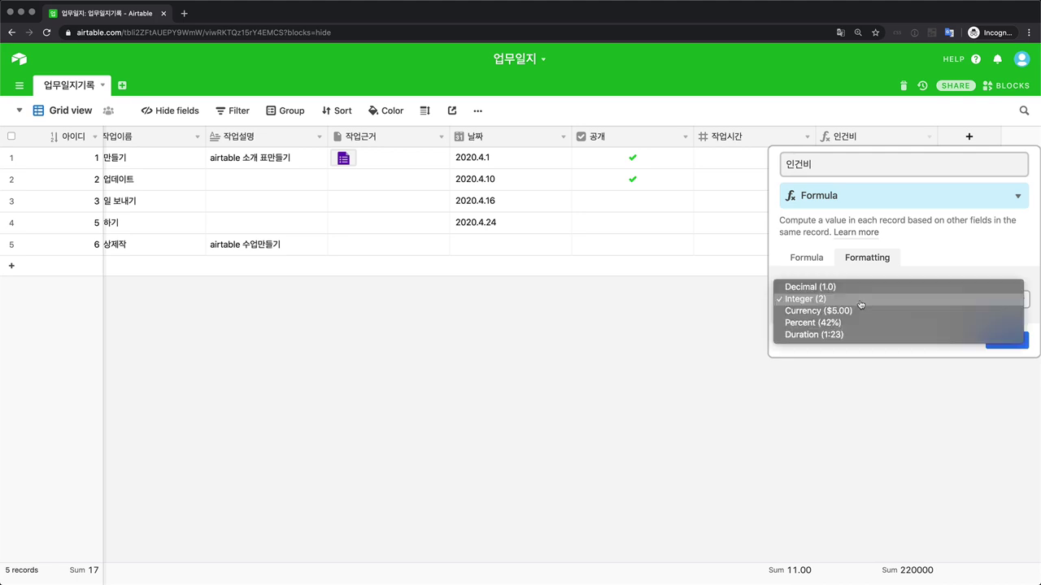
{"action": "left_click", "coordinate": [844, 311]}
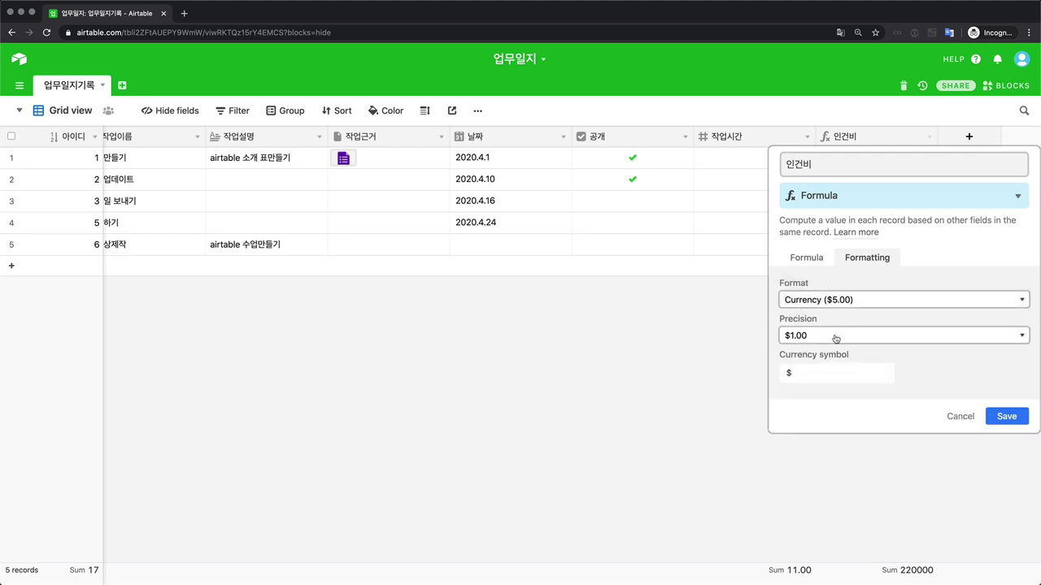
{"action": "left_click", "coordinate": [835, 338]}
{"action": "left_click", "coordinate": [858, 289]}
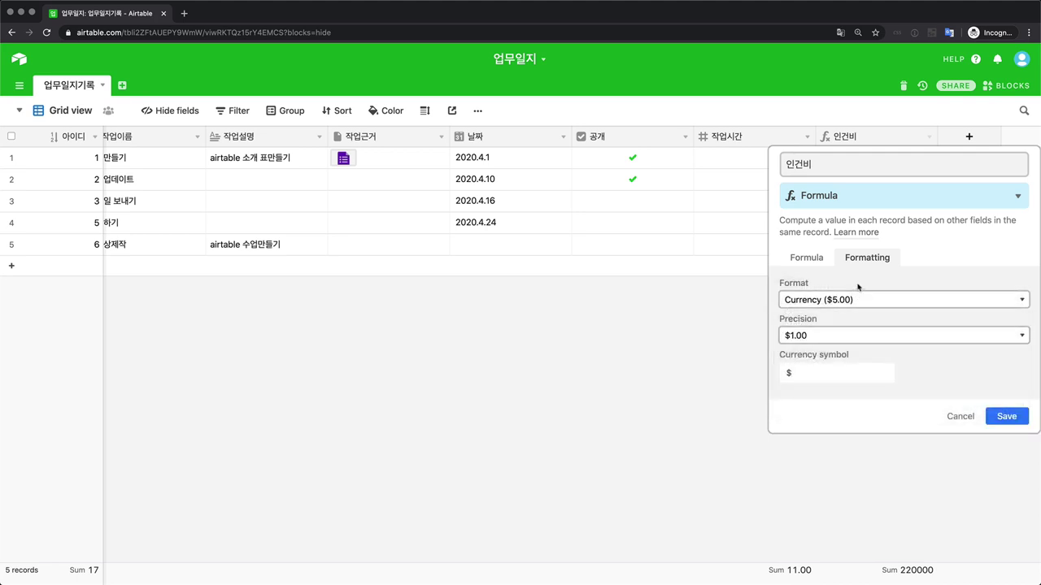
- Set the currency symbol of the 인건비 field to ₩ and save the field
{"action": "left_click", "coordinate": [827, 370]}
{"action": "type", "text": "s"}
{"action": "key", "text": "super+a"}
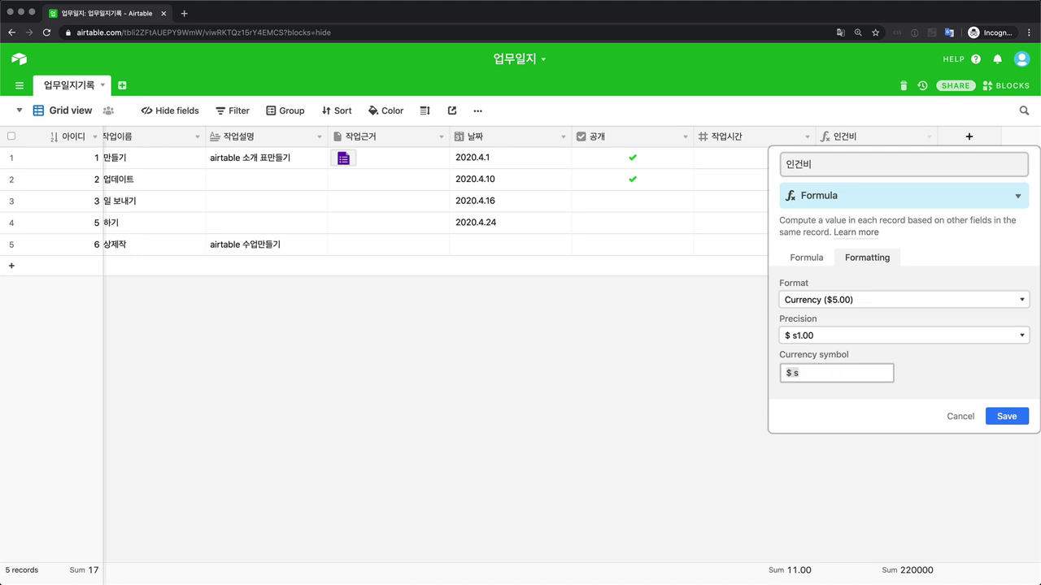
{"action": "type", "text": "₩"}
{"action": "left_click", "coordinate": [1006, 416]}
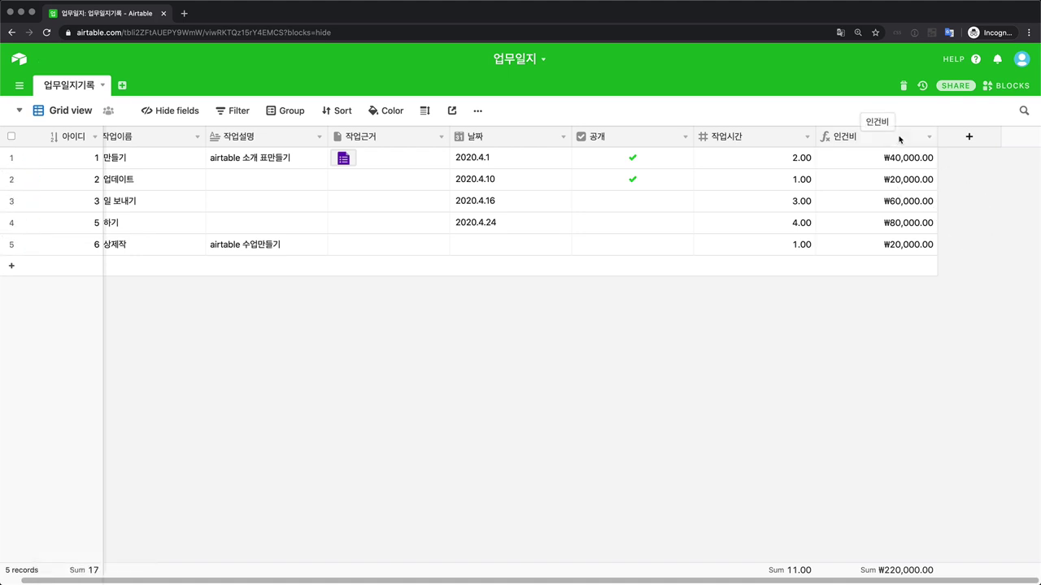
- Search Google for "airtable formula" in a new browser tab
{"action": "key", "text": "super+t"}
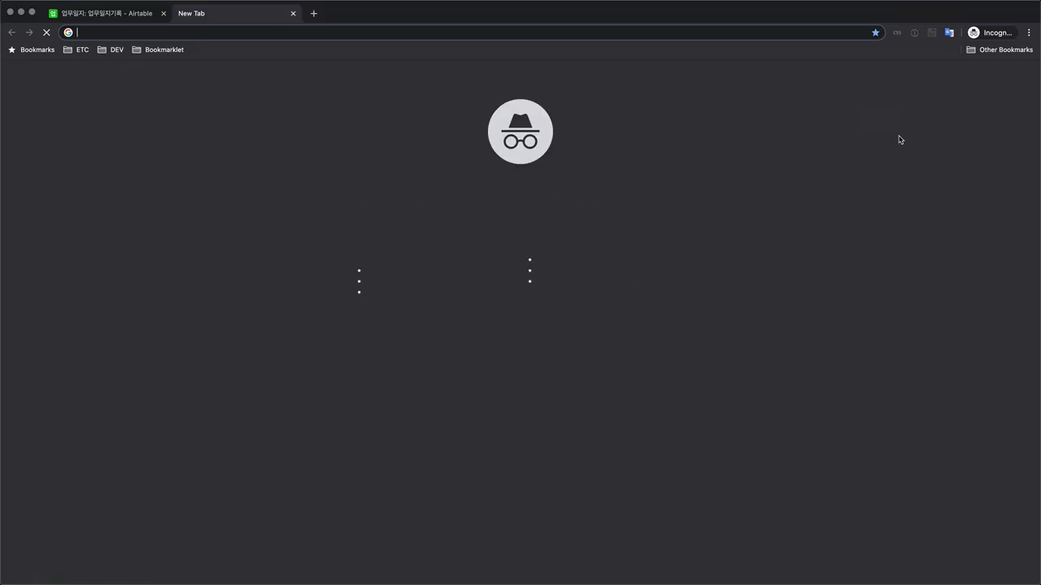
{"action": "type", "text": "airtable fol"}
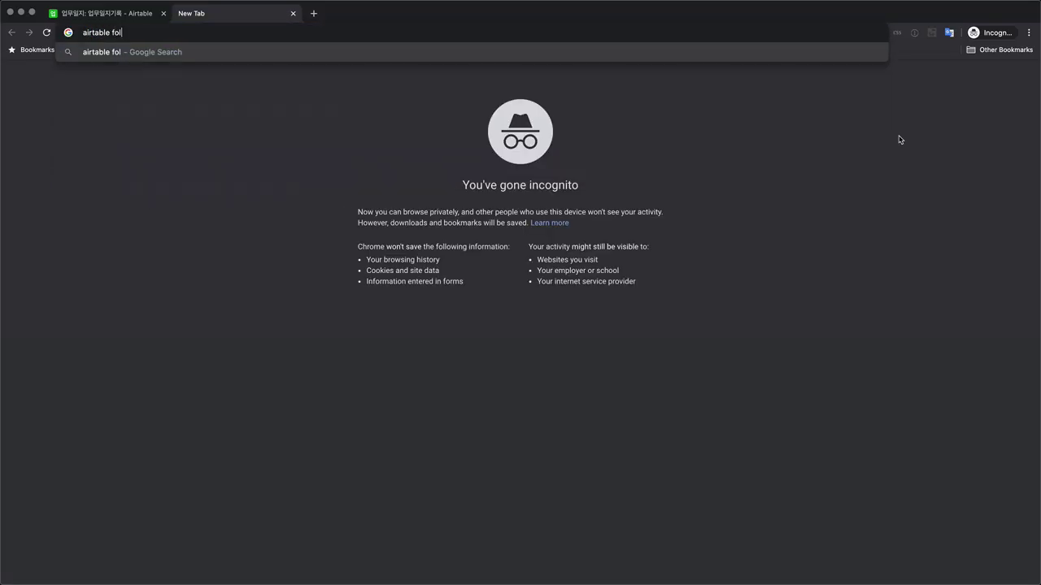
{"action": "key", "text": "BackSpace"}
{"action": "type", "text": "mu"}
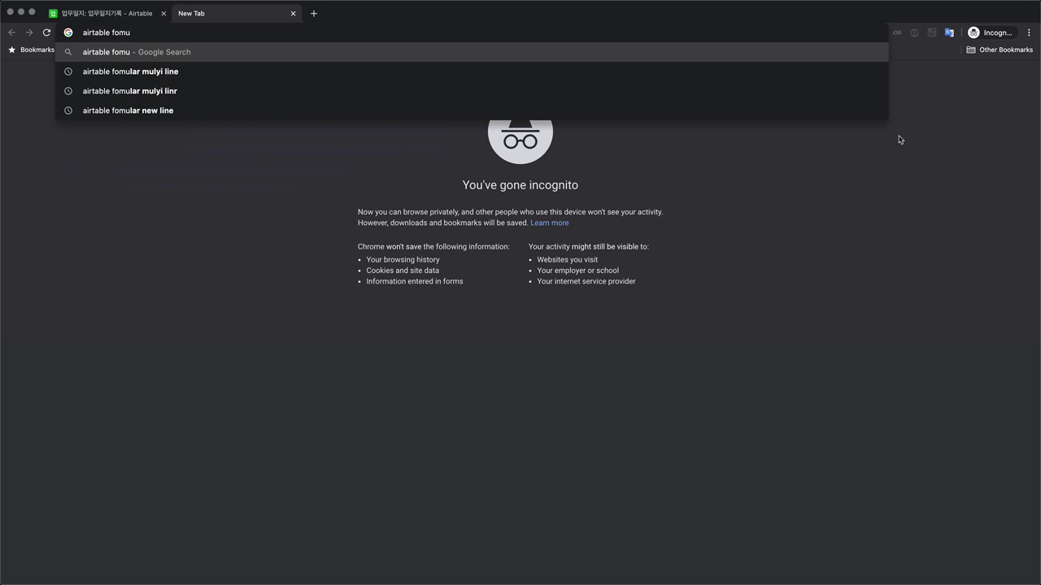
{"action": "type", "text": "lar"}
{"action": "key", "text": "BackSpace"}
{"action": "key", "text": "Return"}
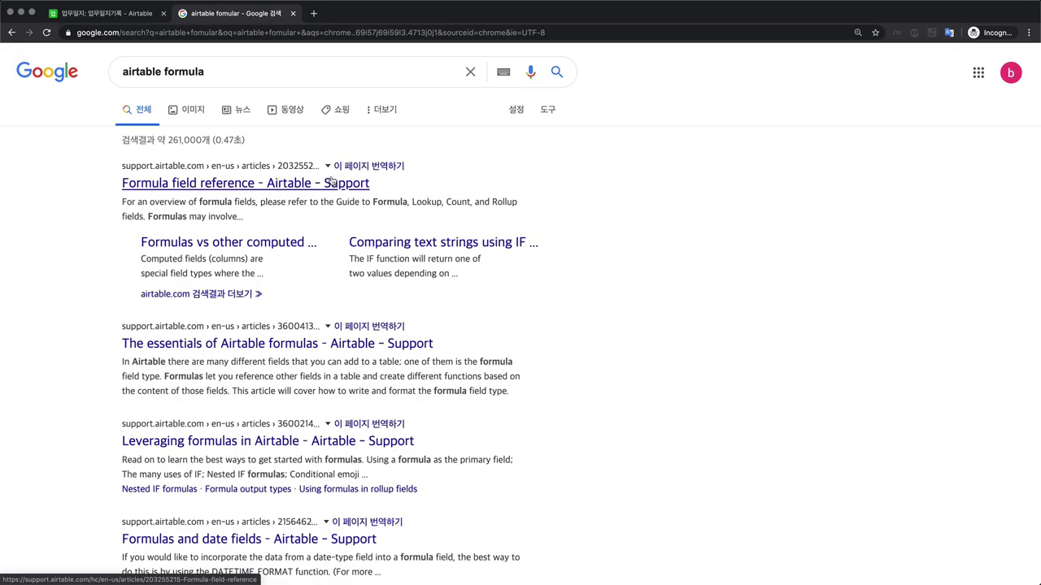
- Open Airtable Support's "Formula field reference" article and view its list of operator and function categories
{"action": "left_click", "coordinate": [306, 187]}
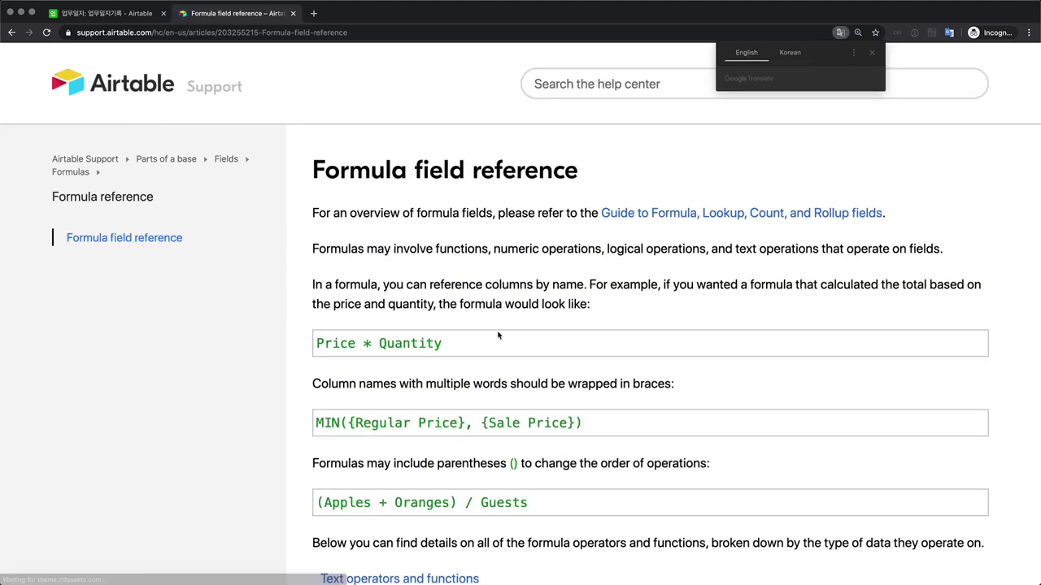
{"action": "scroll", "coordinate": [499, 336], "scroll_direction": "down", "scroll_amount": 7}
{"action": "scroll", "coordinate": [498, 336], "scroll_direction": "up", "scroll_amount": 4}
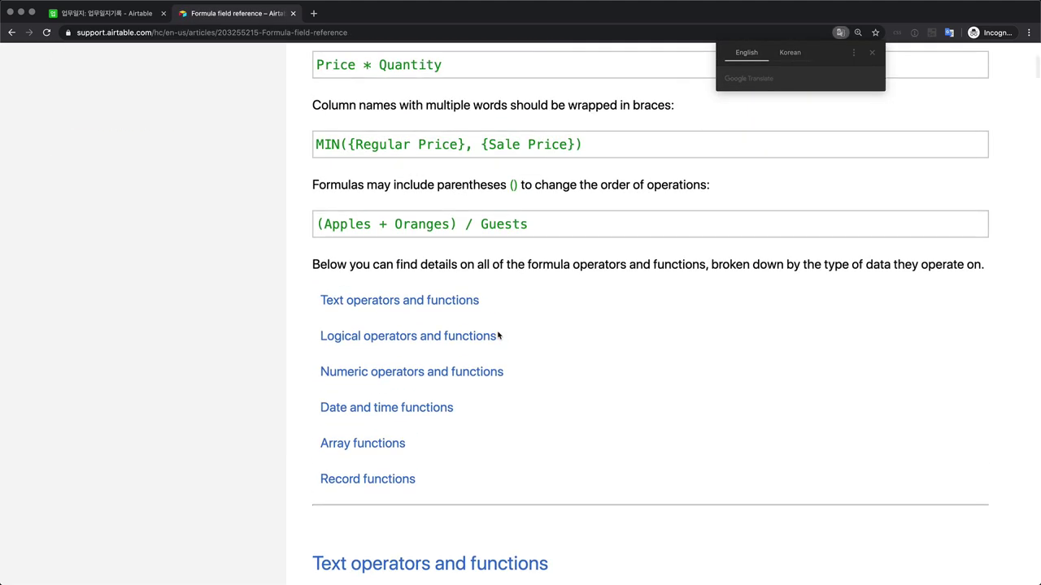